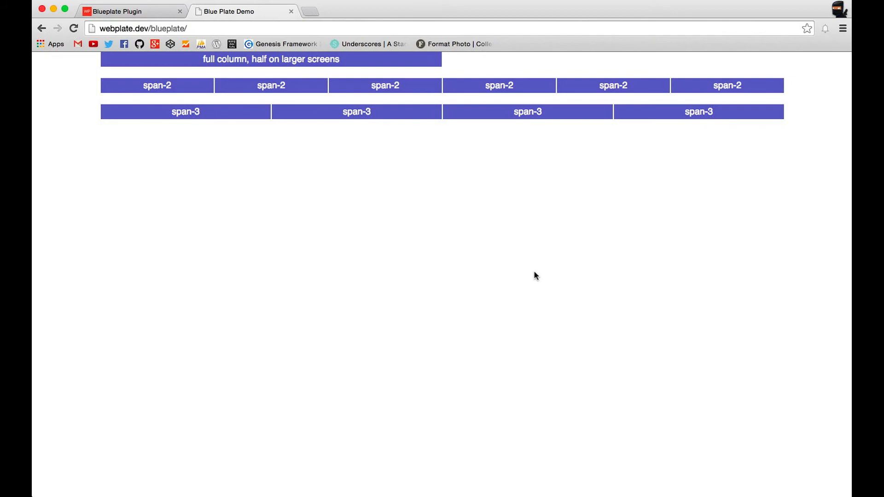
# Add a new div.row holding a span-4 offset-4 column labelled "span-4, offset four columns"
pyautogui.press('super+Tab')
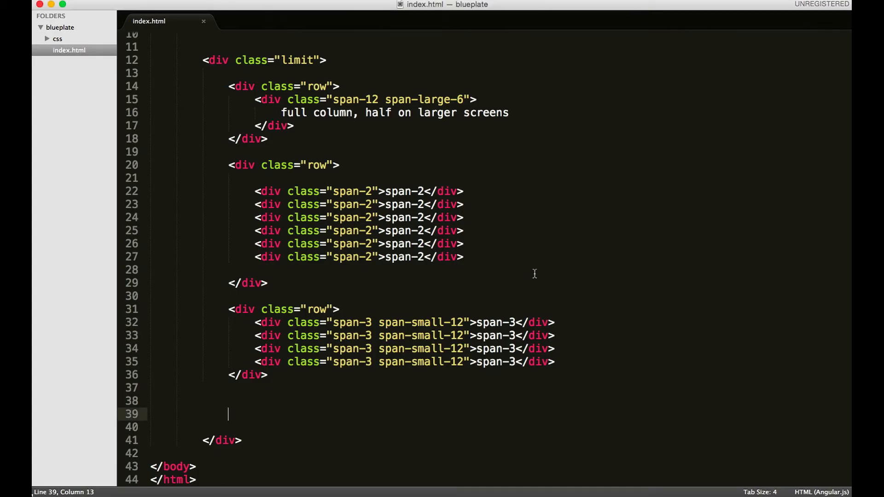
pyautogui.write('div.row')
pyautogui.press('Tab')
pyautogui.press('Return')
pyautogui.write('div')
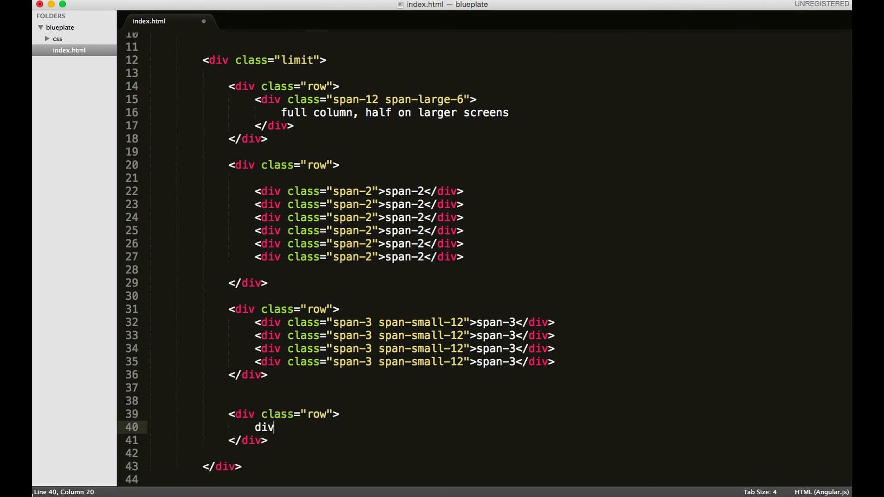
pyautogui.write('.span-')
pyautogui.write('4')
pyautogui.write('.offset-')
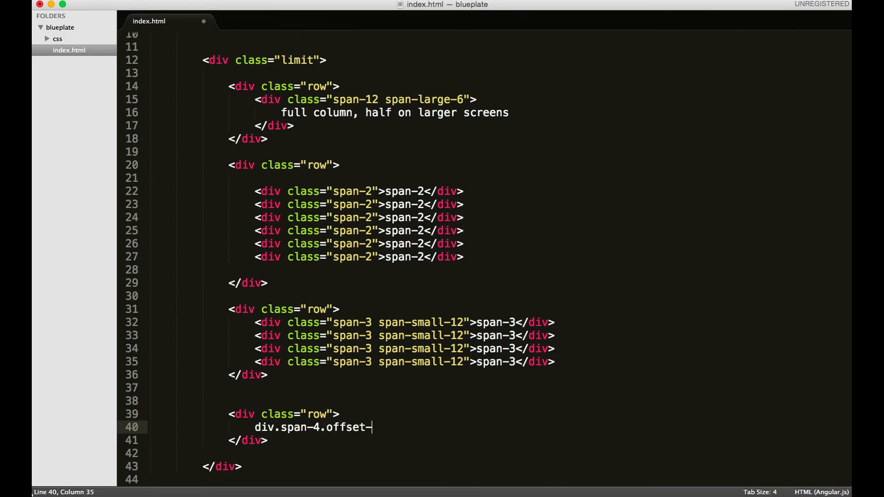
pyautogui.write('4')
pyautogui.press('Tab')
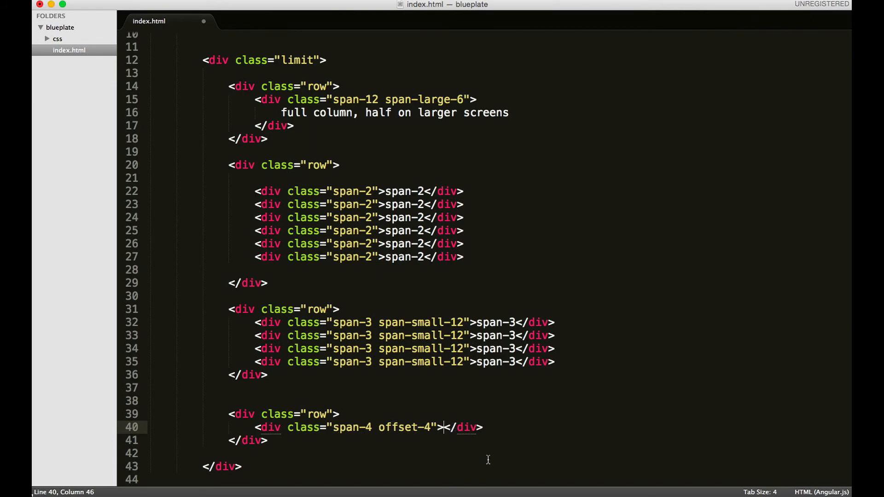
pyautogui.write('span-4,')
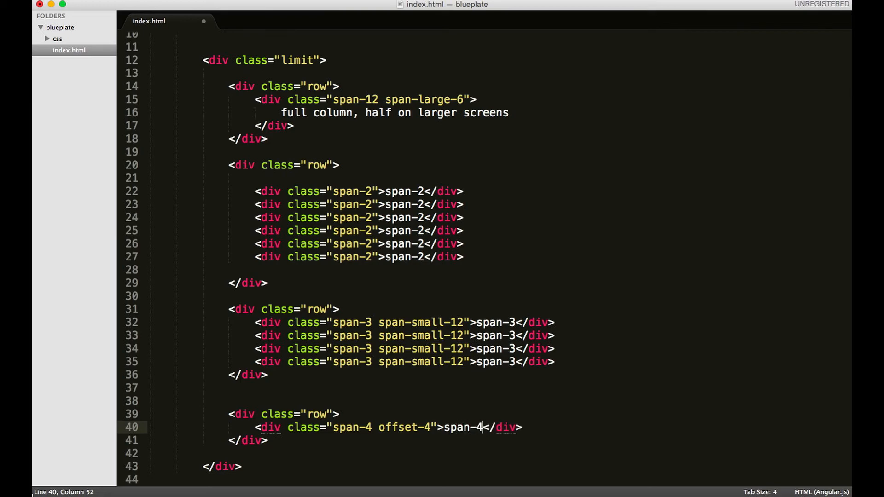
pyautogui.write(' offset')
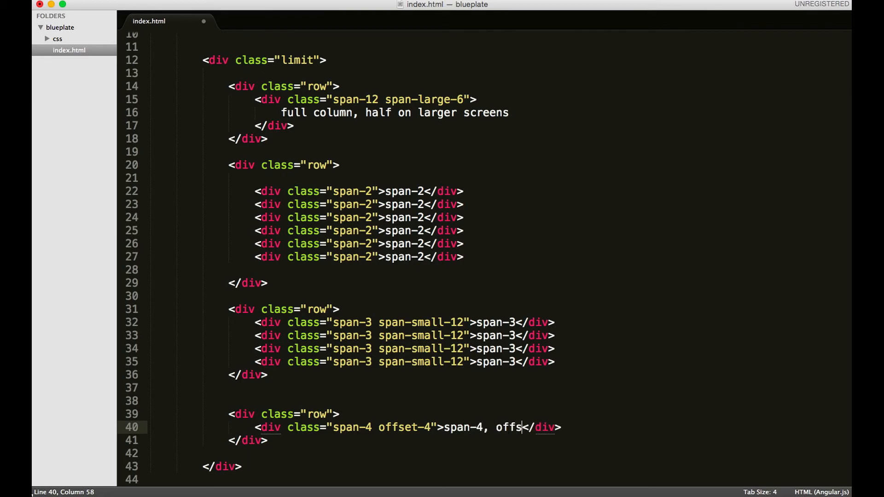
pyautogui.write(' four columns')
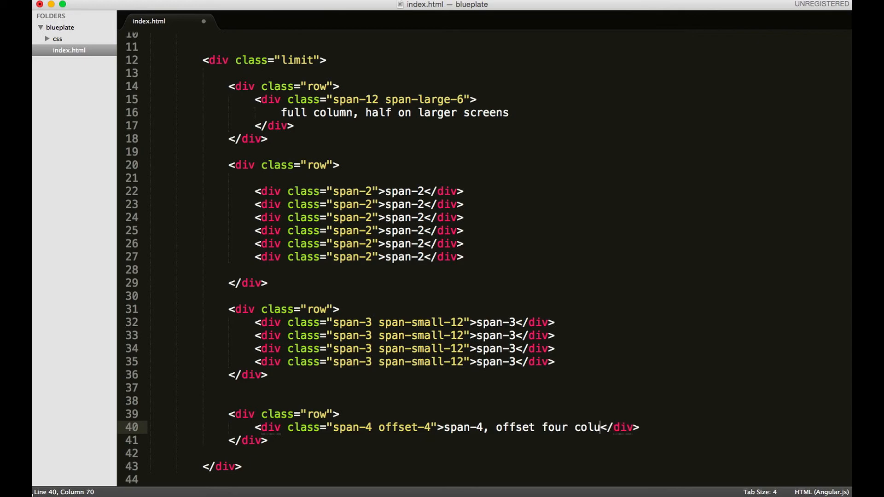
# Save index.html and reload the Chrome preview to show the new offset row
pyautogui.press('super+s')
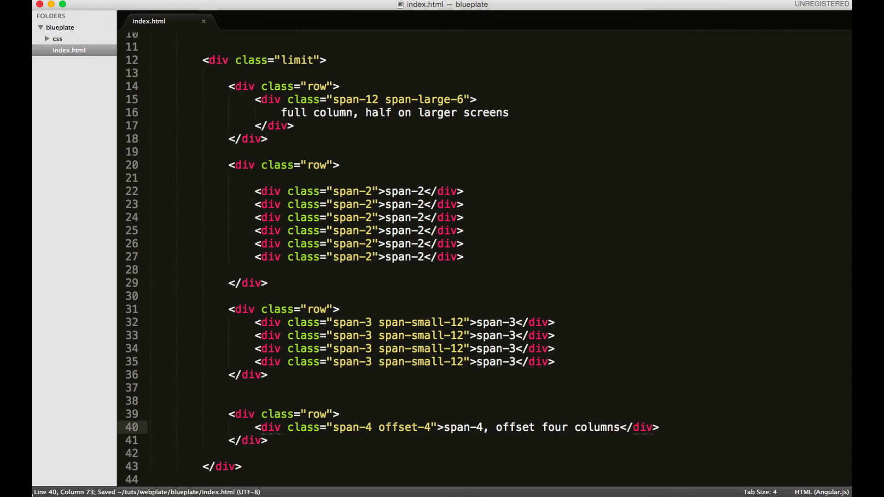
pyautogui.press('super+Tab')
pyautogui.press('super+r')
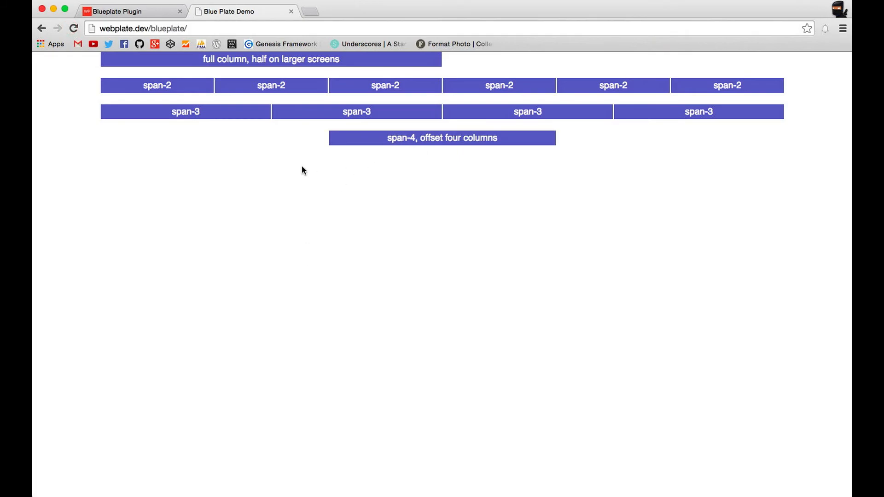
# Narrow then widen the Chrome window to check the offset column stays centered
pyautogui.moveTo(34, 220); pyautogui.dragTo(625, 207)
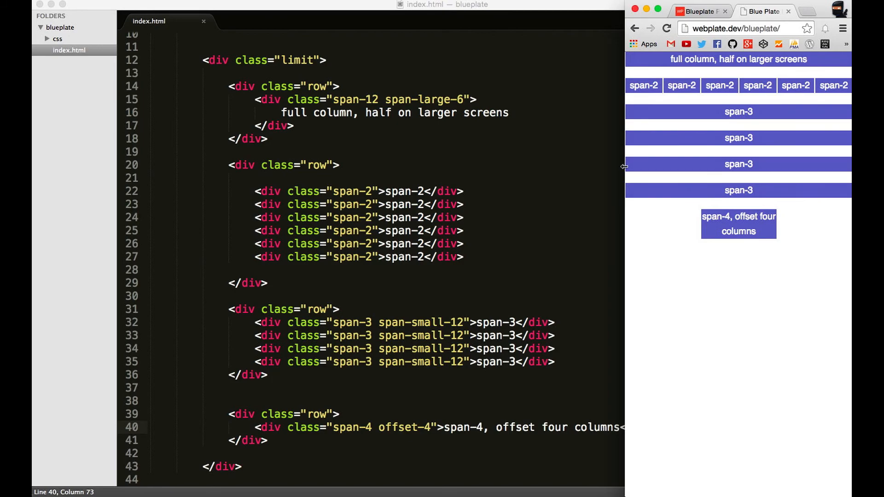
pyautogui.moveTo(624, 166); pyautogui.dragTo(35, 133)
# Duplicate the three-line span-4 offset-4 row directly below itself
pyautogui.press('super+Tab')
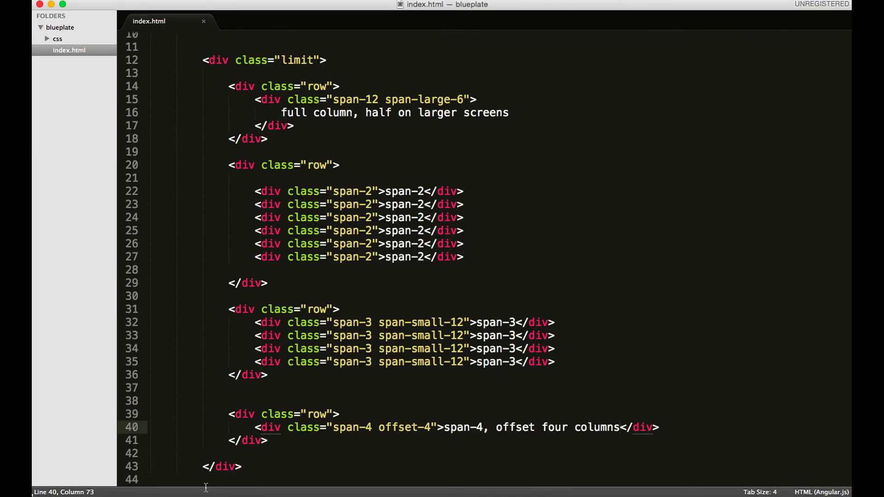
pyautogui.moveTo(270, 442); pyautogui.dragTo(228, 414)
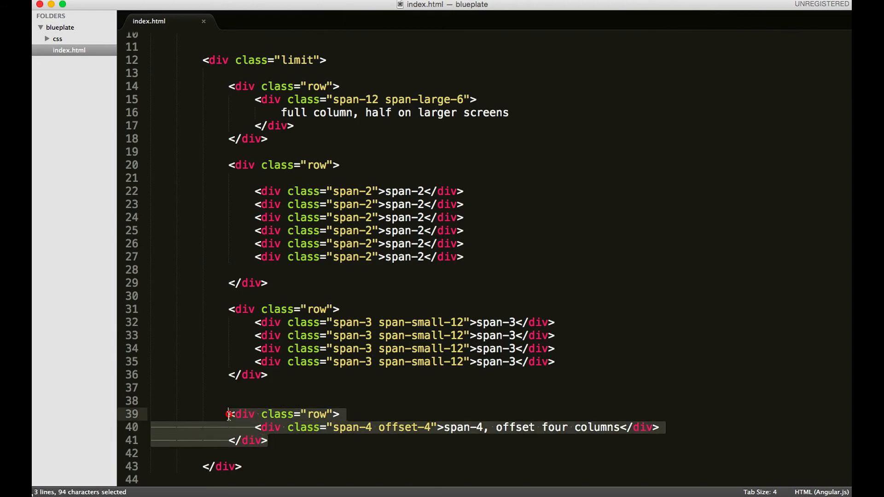
pyautogui.press('super+c')
pyautogui.scroll(-1, 235, 435)
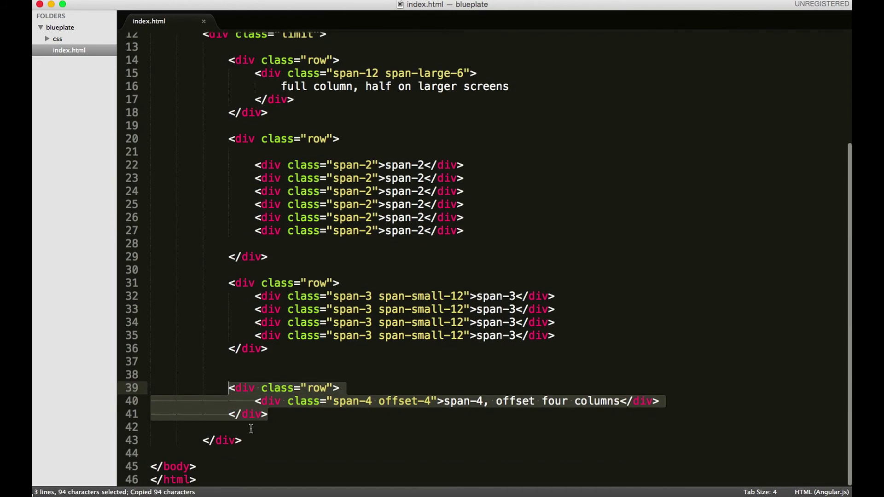
pyautogui.click(295, 417)
pyautogui.press('Return')
pyautogui.press('Return')
pyautogui.press('super+v')
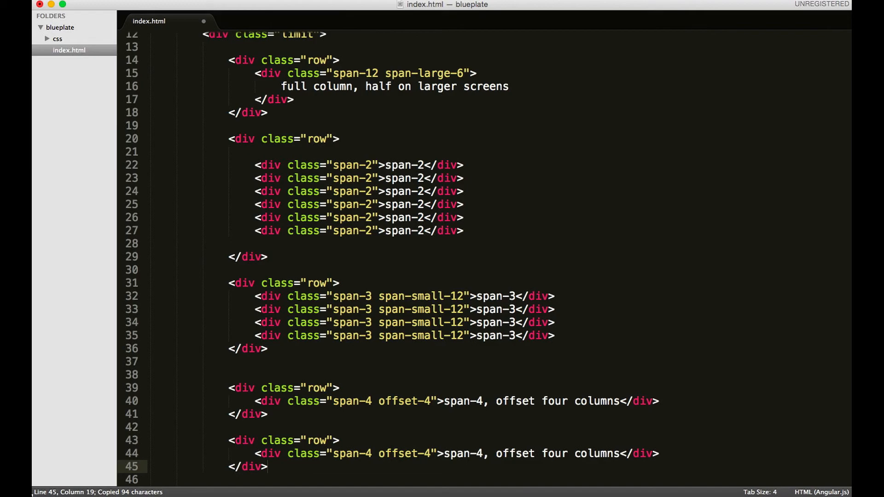
pyautogui.scroll(-2, 411, 292)
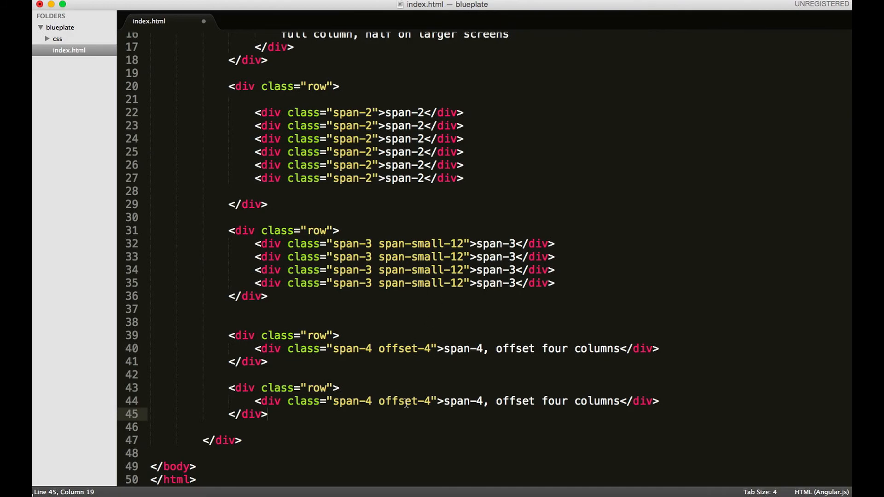
# Give the copied column an extra offset-small-8 class and save index.html
pyautogui.click(433, 401)
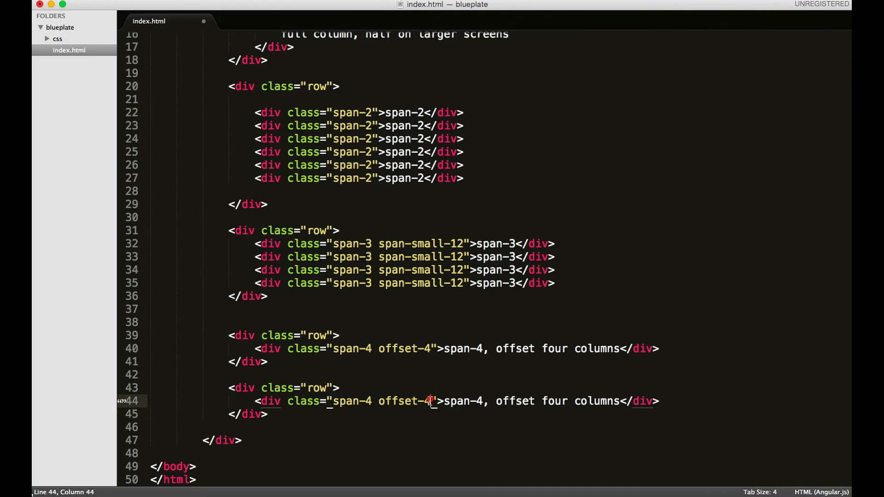
pyautogui.write('small-')
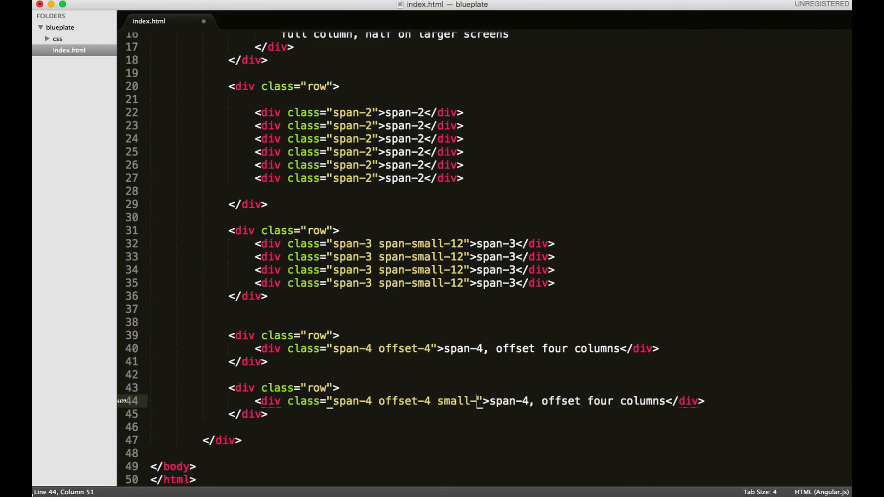
pyautogui.press('Left')
pyautogui.press('Left')
pyautogui.press('Left')
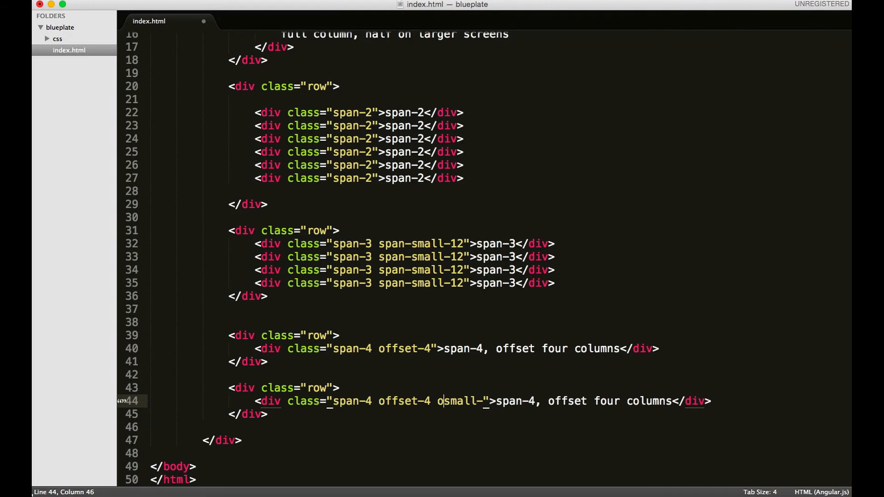
pyautogui.write('offset-')
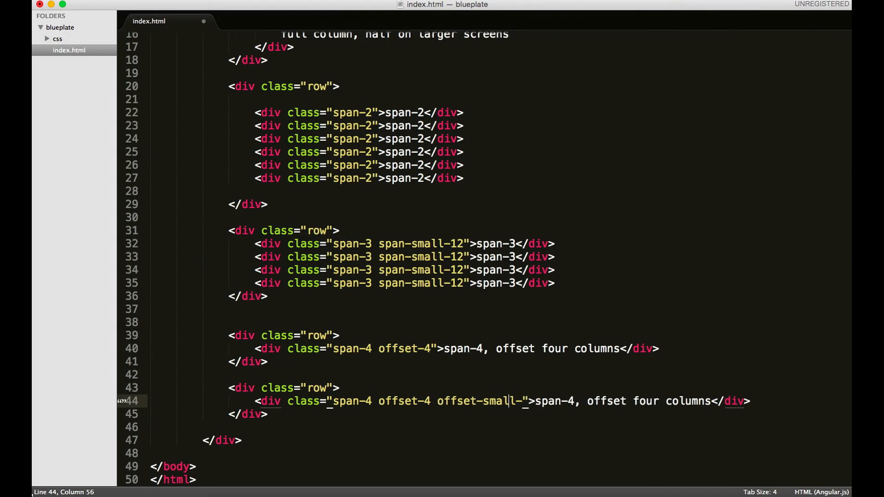
pyautogui.press('End')
pyautogui.write('8')
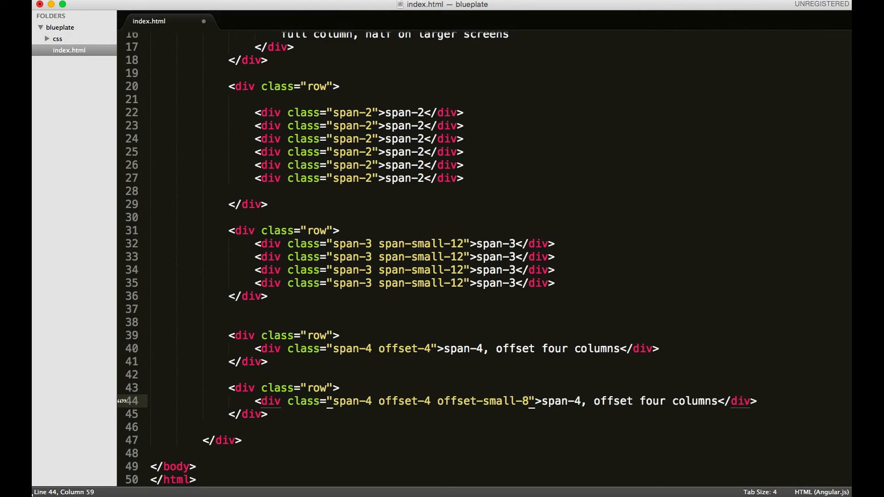
pyautogui.press('super+s')
pyautogui.press('super+Tab')
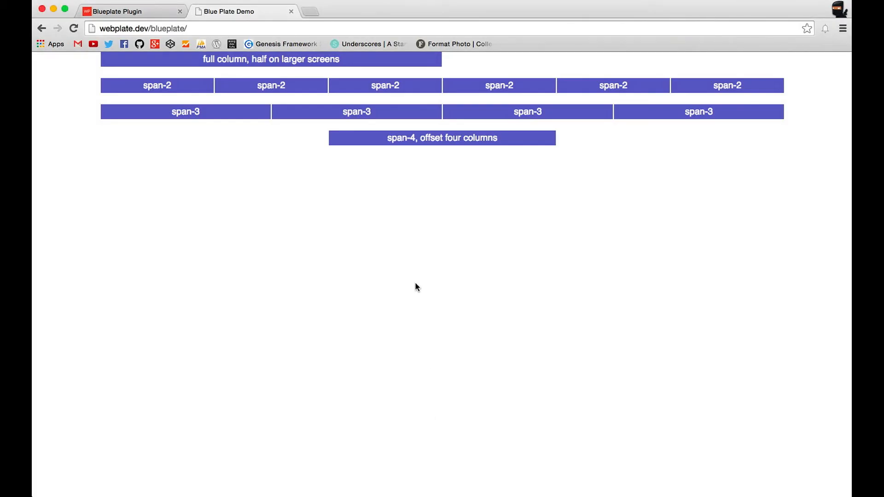
# Reload and check the offset-small-8 block shifts right at narrow width, centered at full width
pyautogui.click(74, 28)
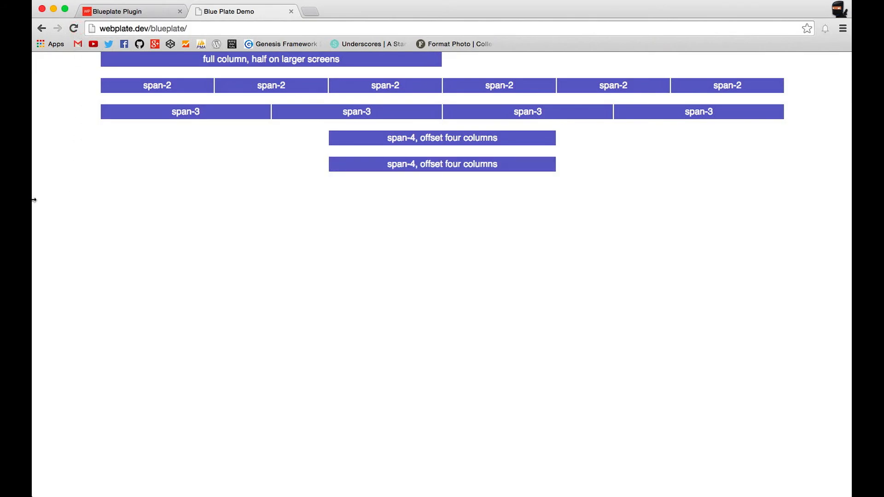
pyautogui.moveTo(33, 199)
pyautogui.mouseDown()
pyautogui.moveTo(522, 163)
pyautogui.moveTo(625, 167)
pyautogui.mouseUp()
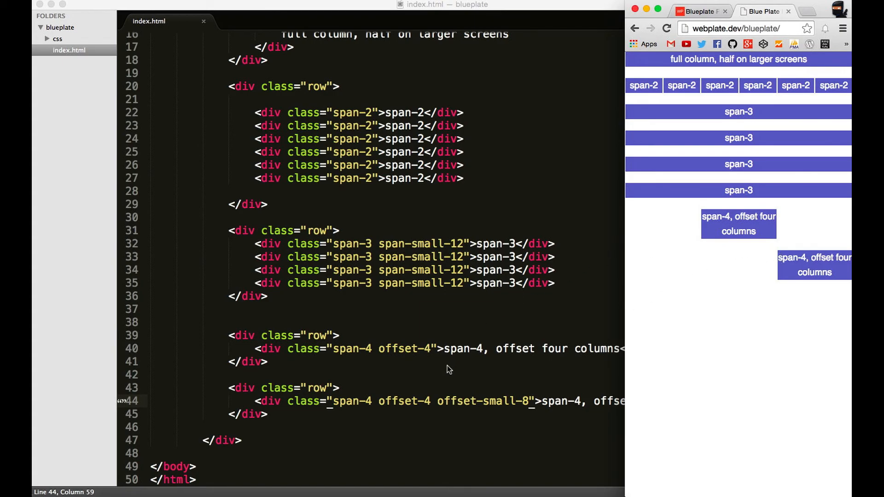
pyautogui.moveTo(625, 276); pyautogui.dragTo(33, 269)
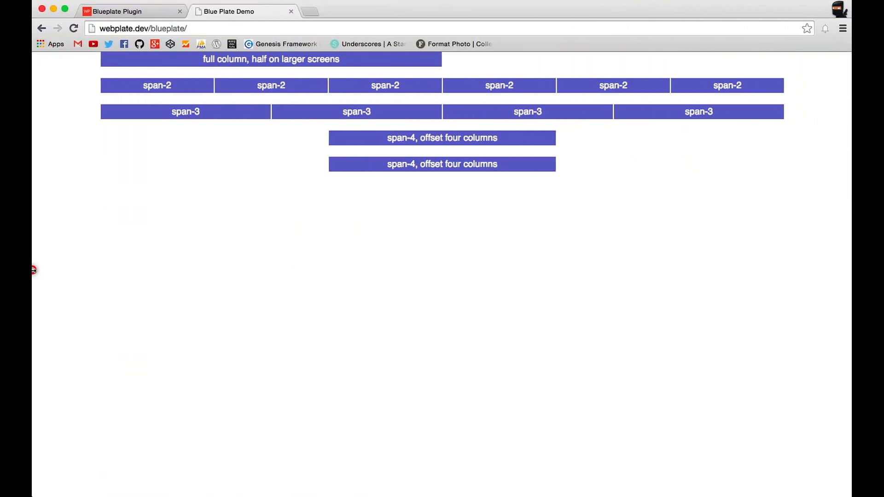
pyautogui.press('super+Tab')
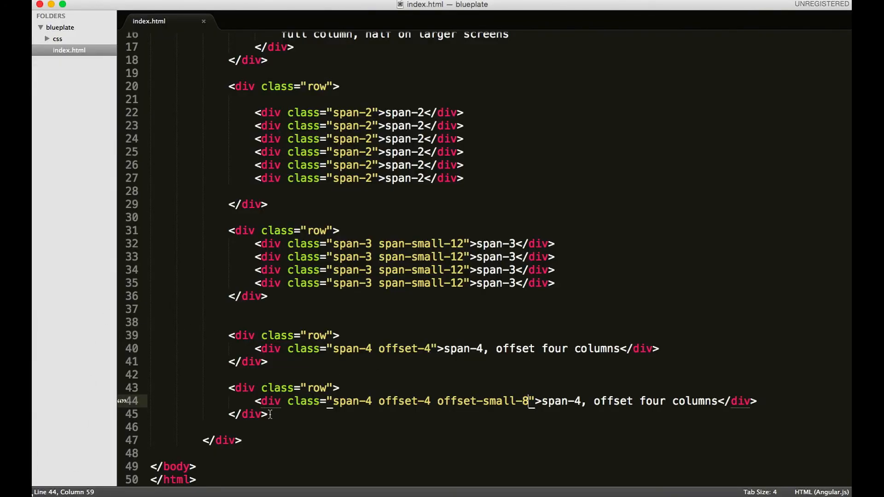
# Paste a third copy of the offset row below the second one
pyautogui.moveTo(270, 414); pyautogui.dragTo(227, 389)
pyautogui.press('super+c')
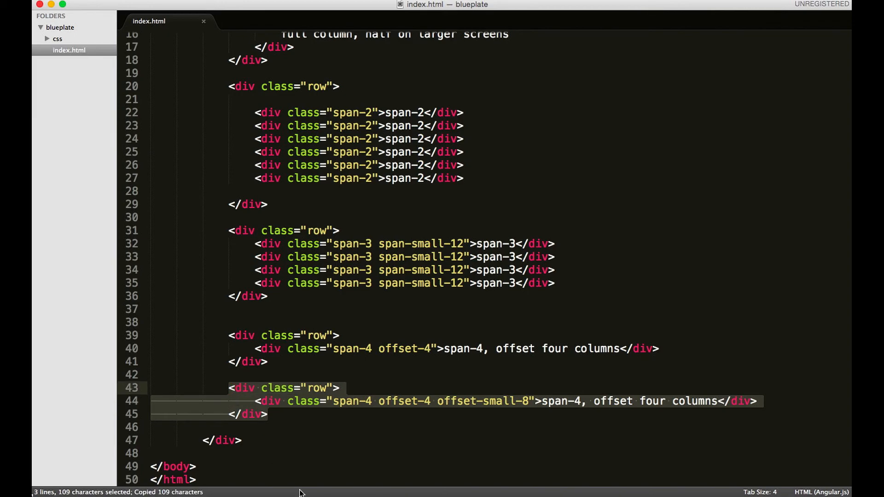
pyautogui.click(302, 420)
pyautogui.press('Return')
pyautogui.press('Return')
pyautogui.press('super+v')
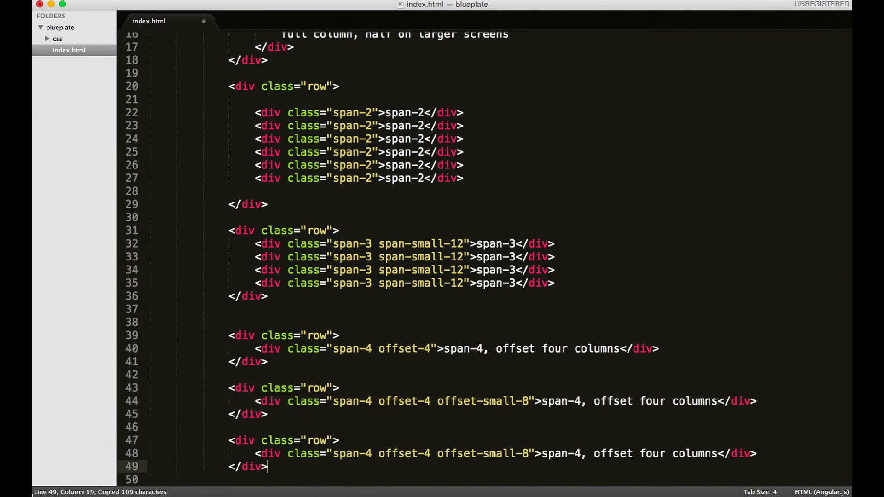
pyautogui.scroll(-2, 416, 410)
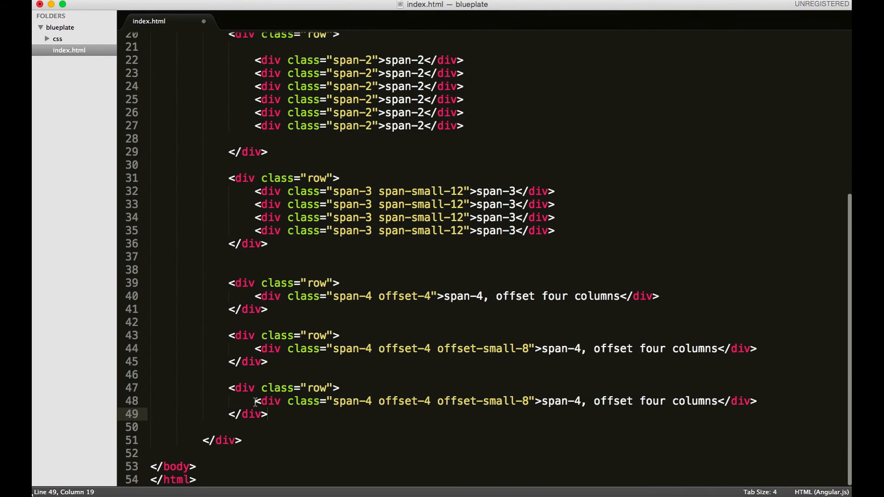
# Add an img inside the row with src placehold.it/400x80 and alt placeholder, and save
pyautogui.moveTo(255, 401); pyautogui.dragTo(379, 408)
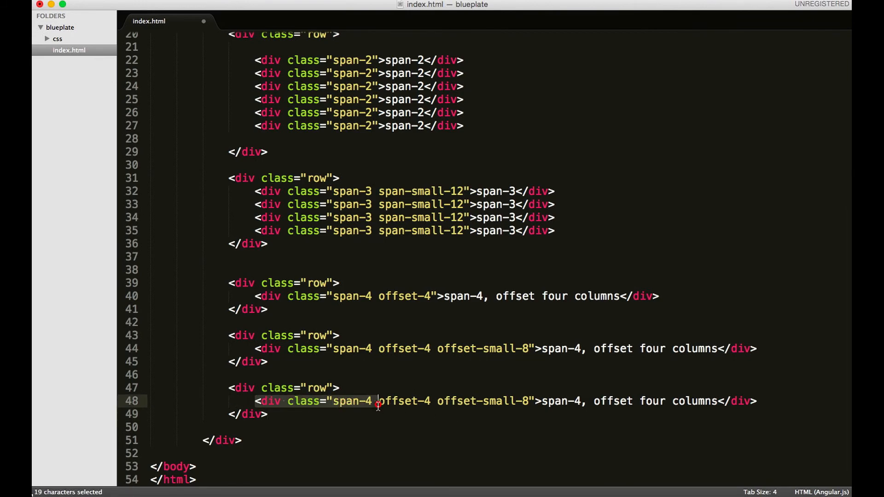
pyautogui.click(789, 402)
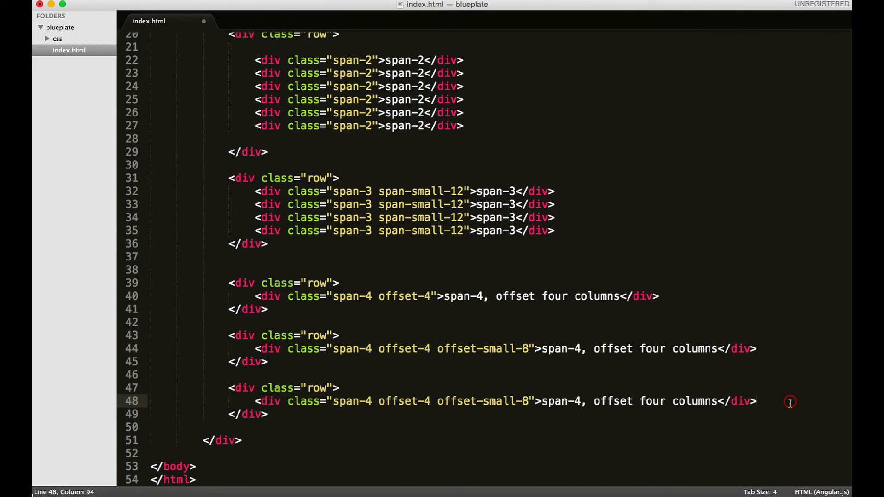
pyautogui.press('Return')
pyautogui.write('img')
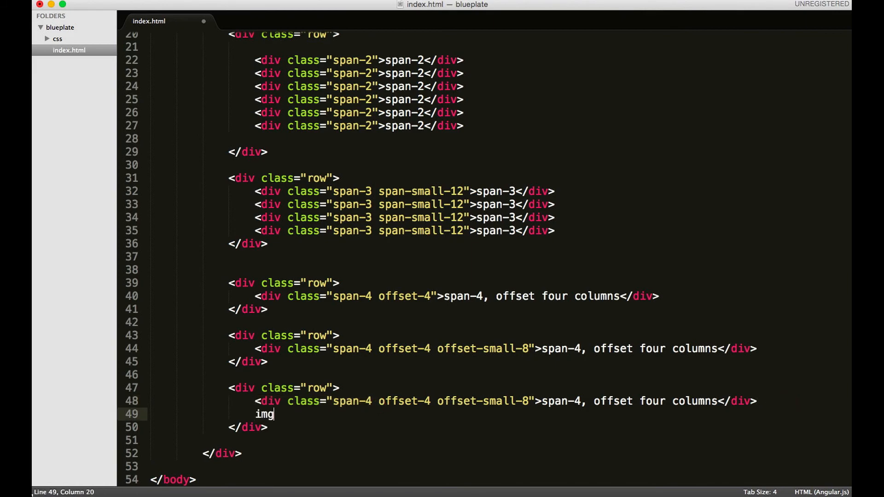
pyautogui.press('Tab')
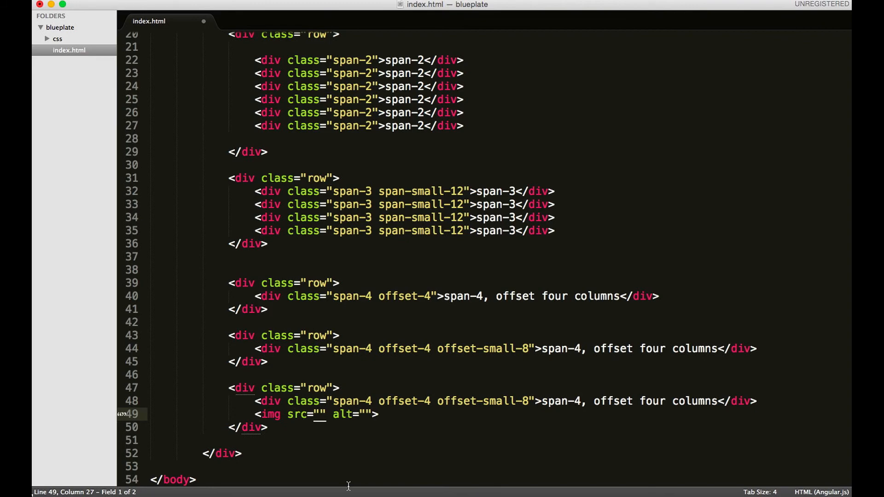
pyautogui.write('http')
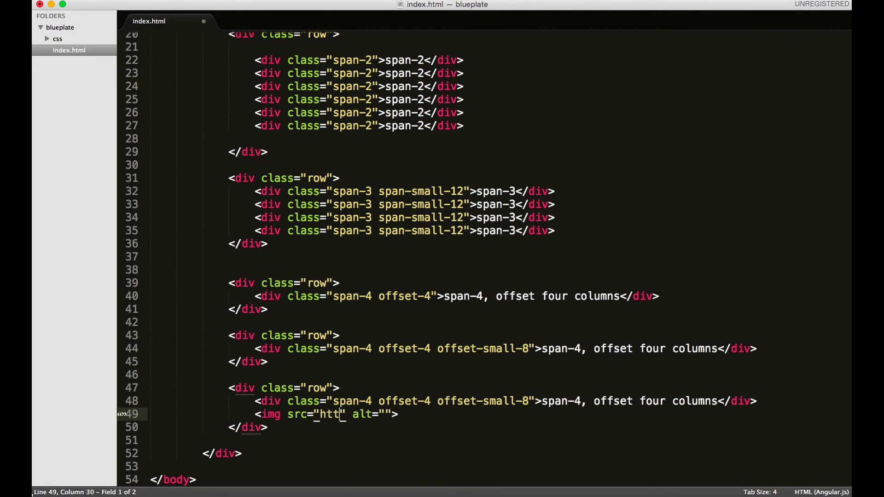
pyautogui.write('://')
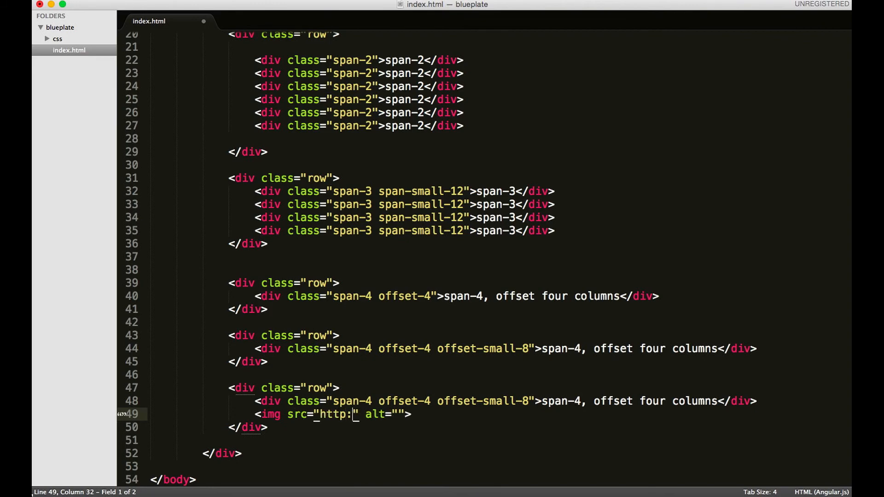
pyautogui.write('plac')
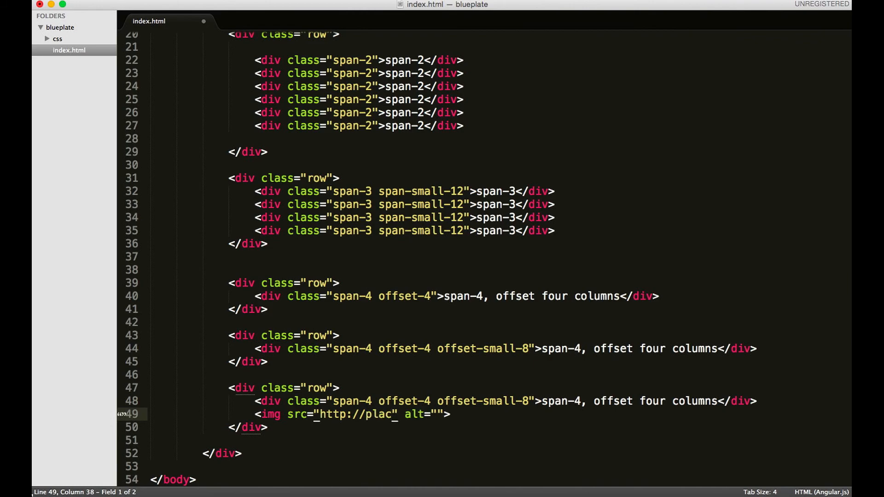
pyautogui.write('ehold.it')
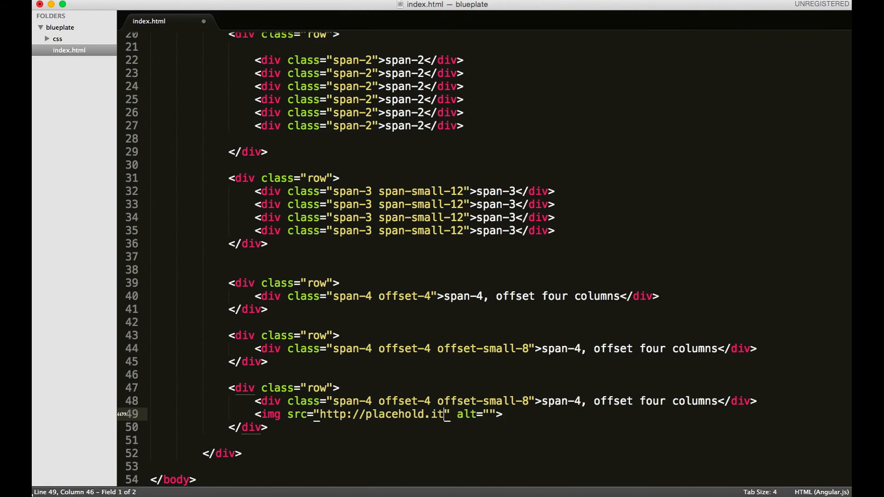
pyautogui.write('/')
pyautogui.write('400')
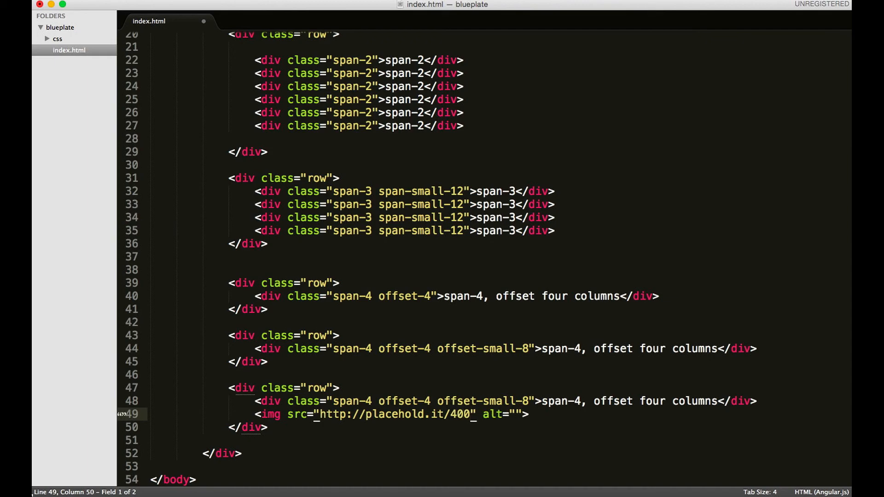
pyautogui.write('x80')
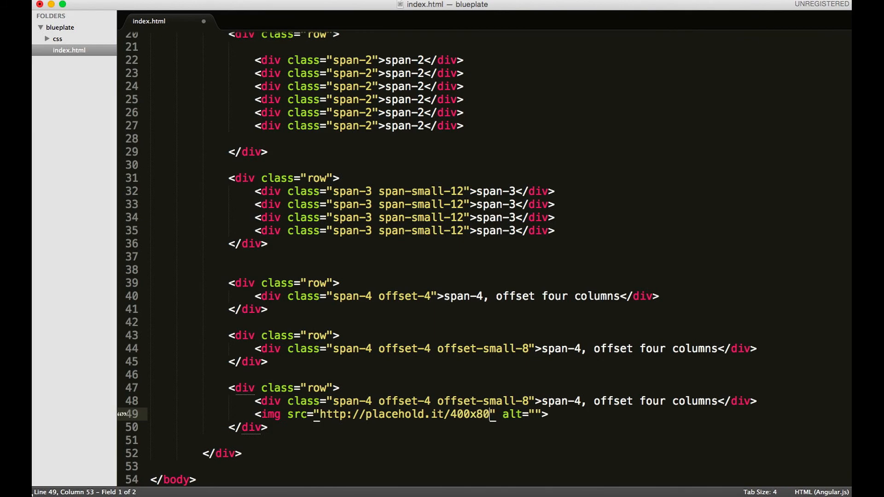
pyautogui.press('Tab')
pyautogui.write('placeholder')
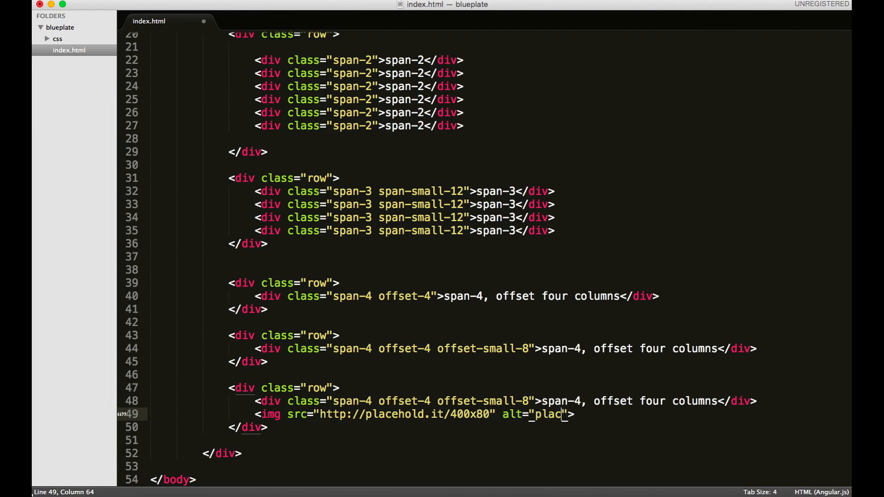
pyautogui.press('super+s')
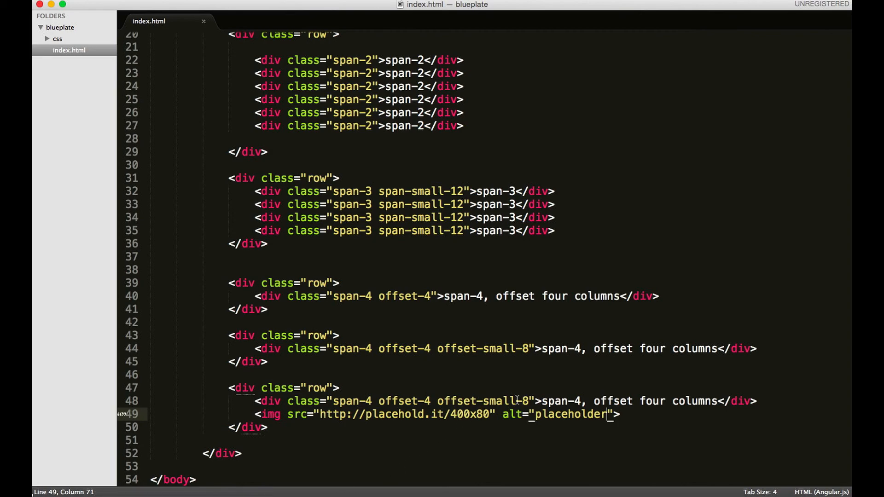
# Change the third column's classes to span-4 offset-r-4 only, and save index.html
pyautogui.moveTo(517, 400); pyautogui.dragTo(482, 402)
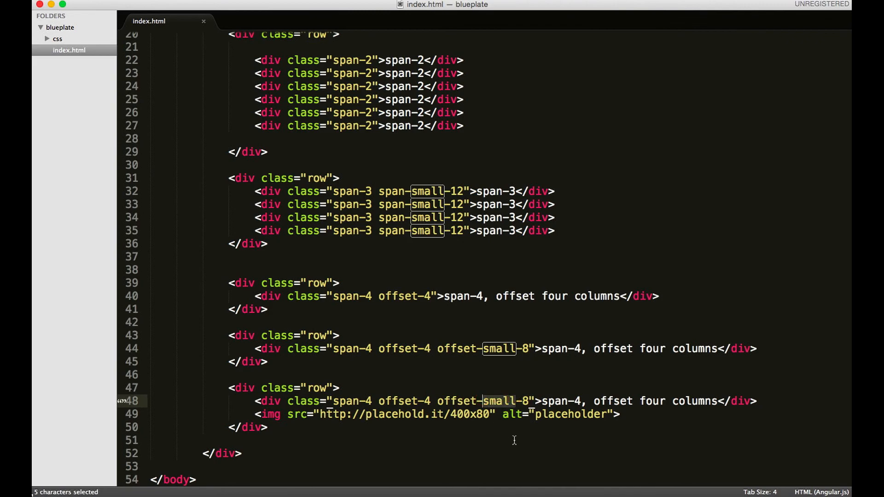
pyautogui.write('r')
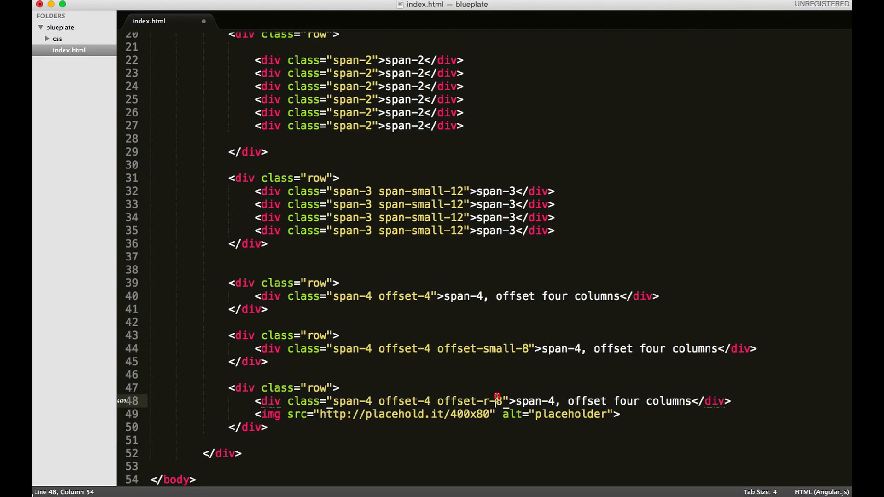
pyautogui.click(496, 401)
pyautogui.press('BackSpace')
pyautogui.write('4')
pyautogui.click(426, 401)
pyautogui.moveTo(429, 400); pyautogui.dragTo(375, 400)
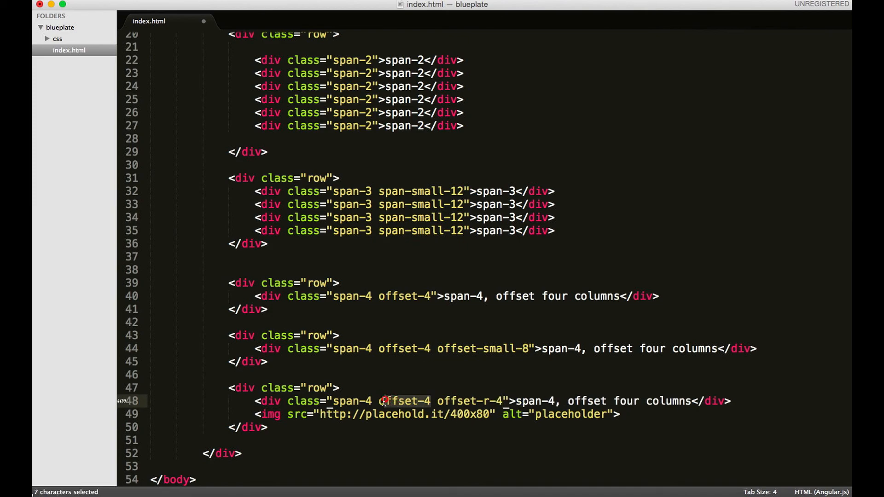
pyautogui.press('BackSpace')
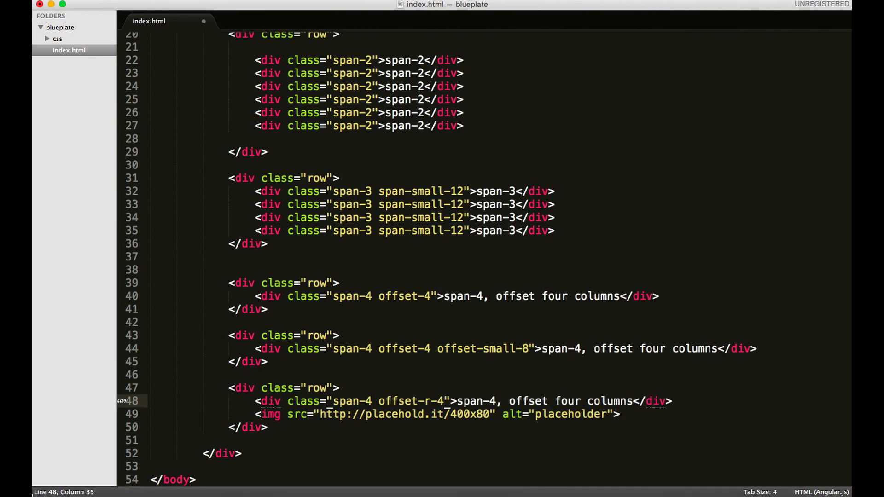
pyautogui.press('super+s')
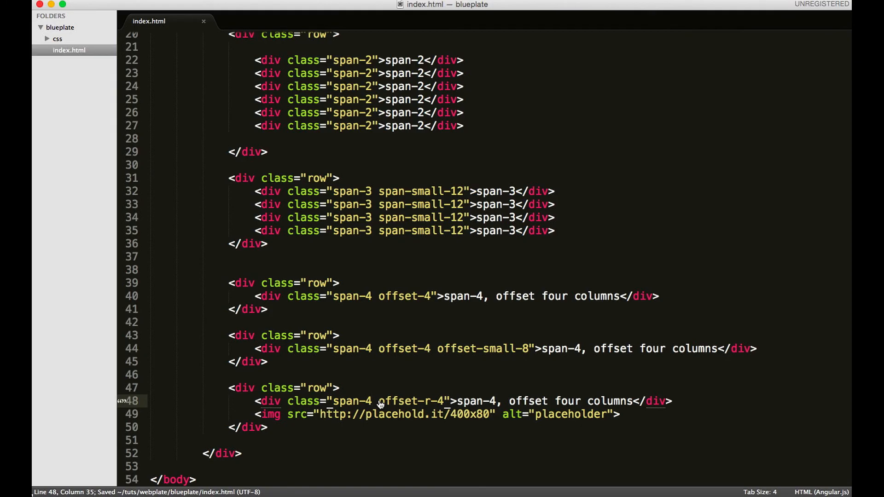
# Reload the demo to show the offset-r-4 row and inspect its span-4 bar in DevTools
pyautogui.press('super+Tab')
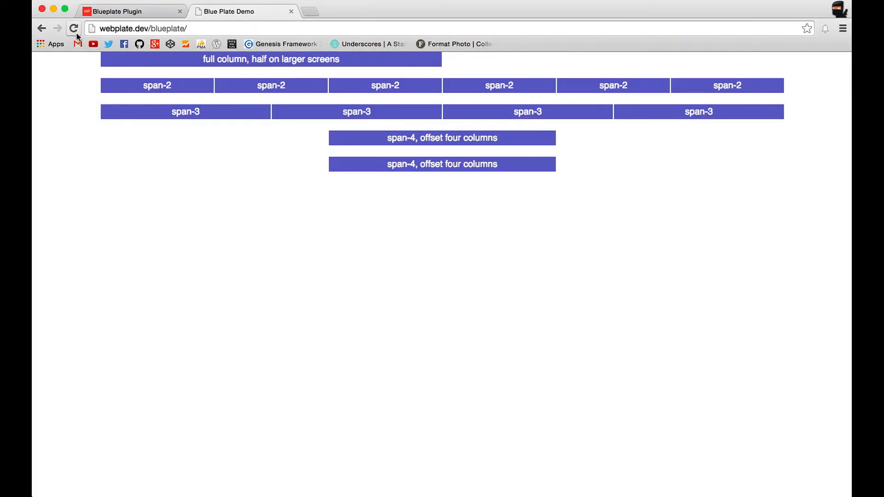
pyautogui.click(73, 28)
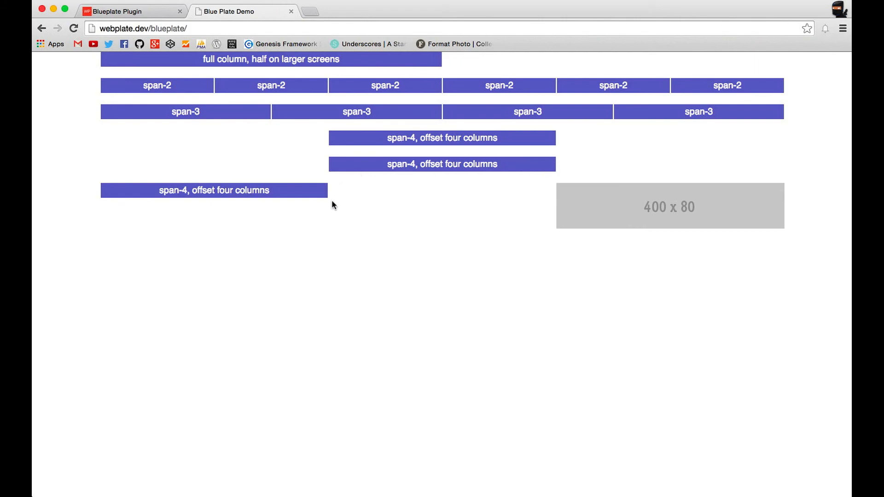
pyautogui.press('super+alt+i')
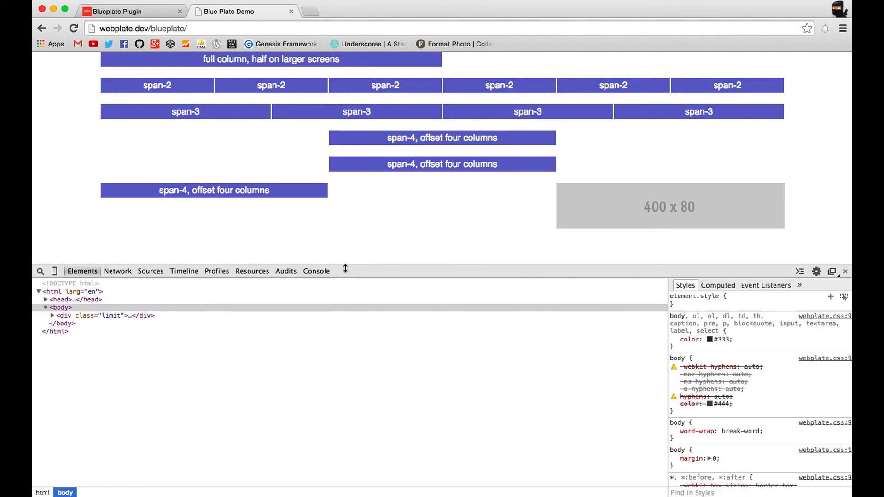
pyautogui.rightClick(217, 191)
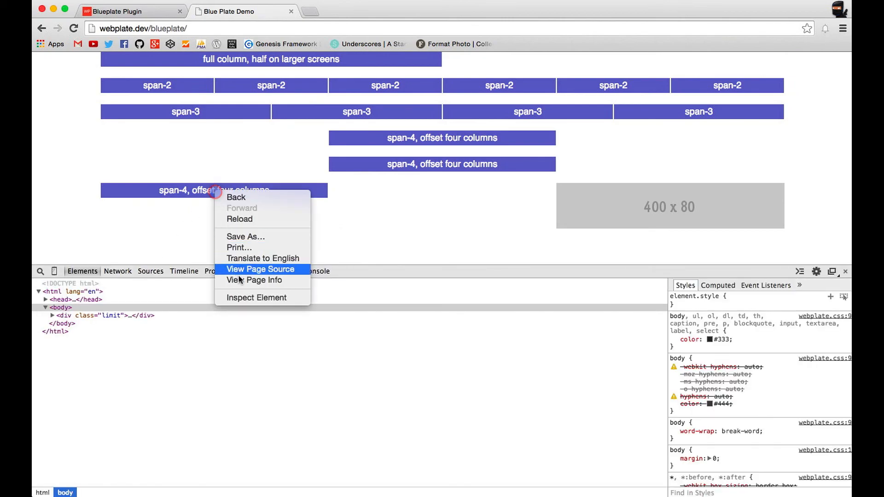
pyautogui.click(242, 298)
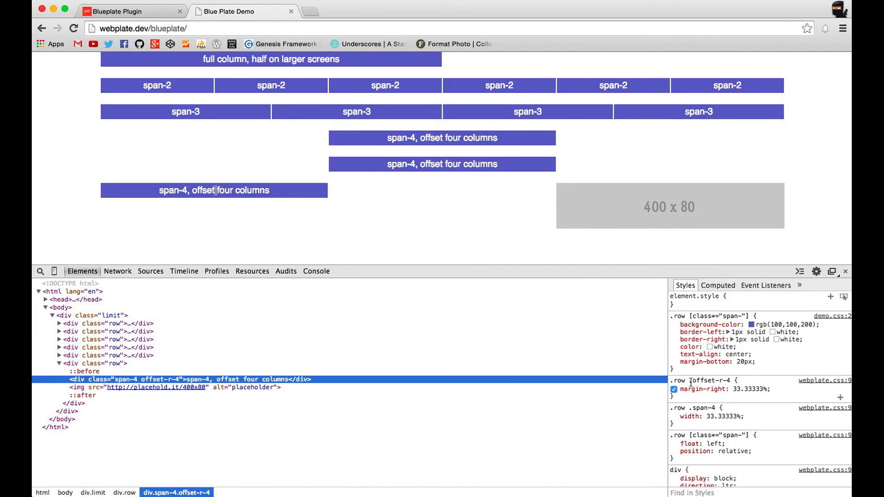
# Highlight the offset-r-4 style rule in DevTools, then return to the editor
pyautogui.moveTo(689, 381); pyautogui.dragTo(729, 381)
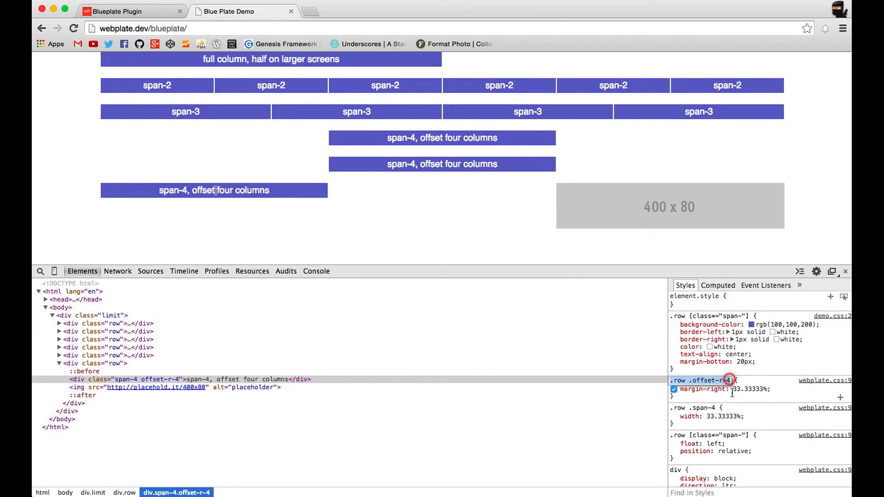
pyautogui.click(741, 390)
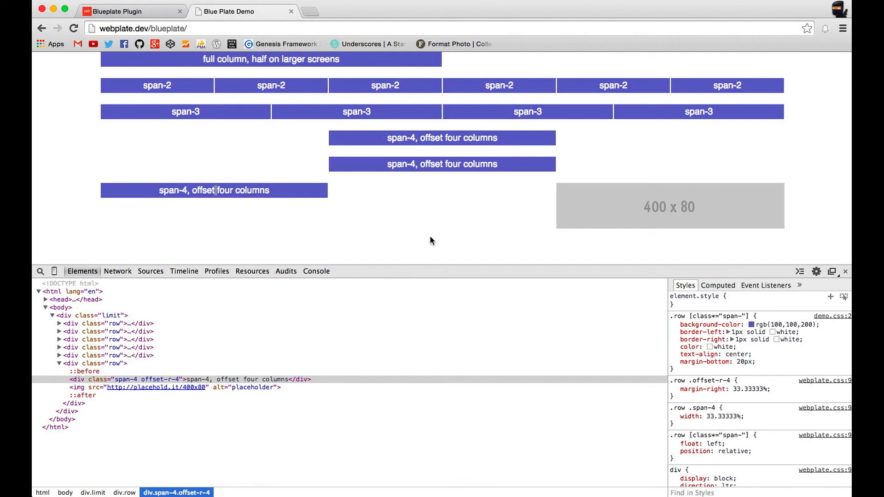
pyautogui.press('super+Tab')
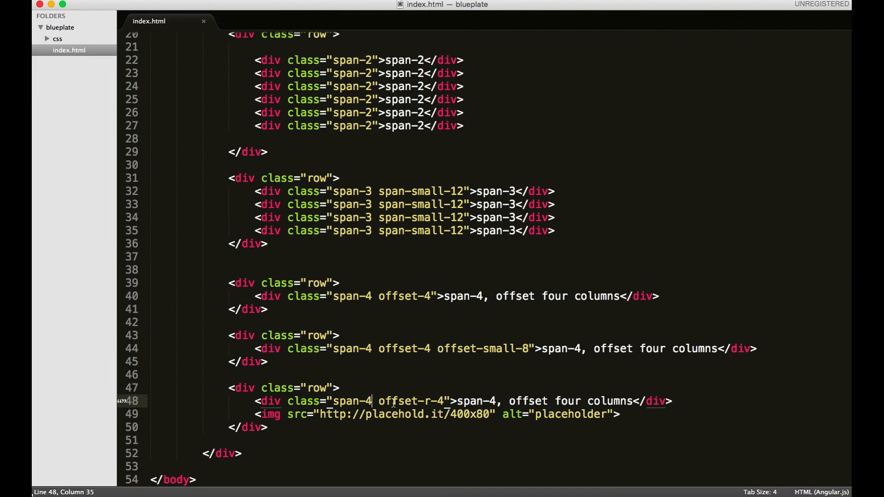
# Change the third column's class to offset-small-r-4, comparing with the offset-small-8 row, and save
pyautogui.click(424, 400)
pyautogui.write('small')
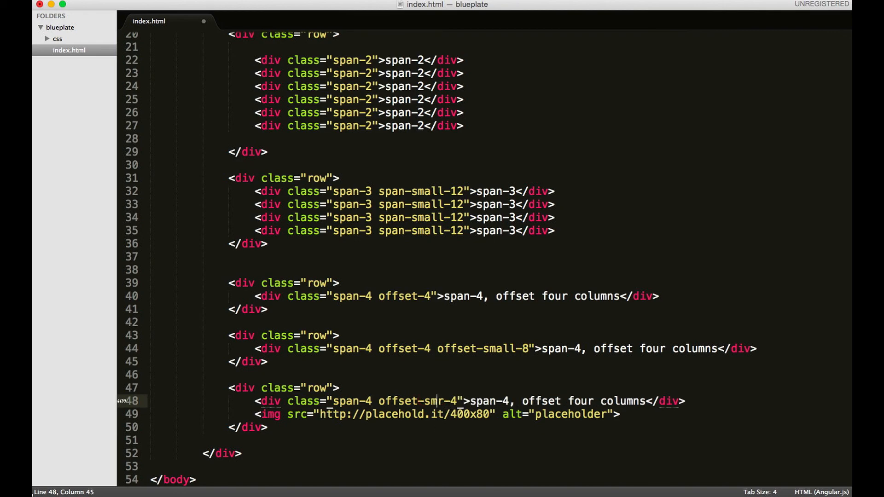
pyautogui.write('-')
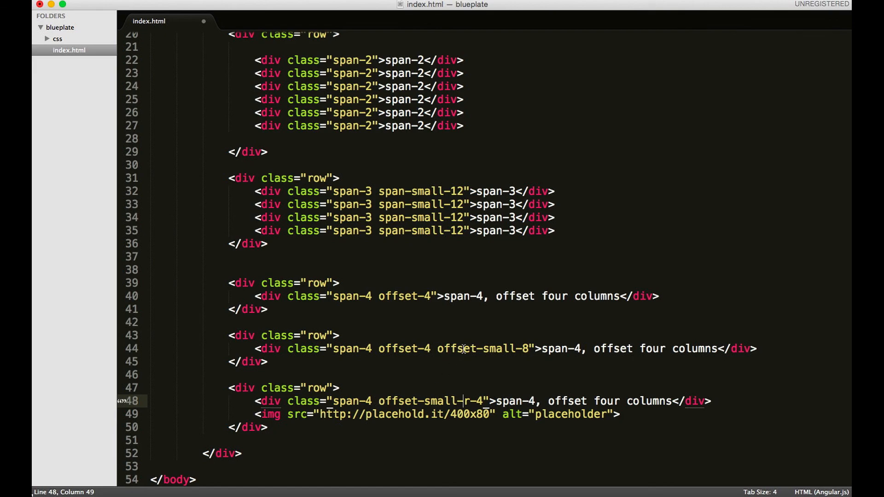
pyautogui.click(515, 349)
pyautogui.doubleClick(501, 349)
pyautogui.moveTo(500, 348); pyautogui.dragTo(485, 339)
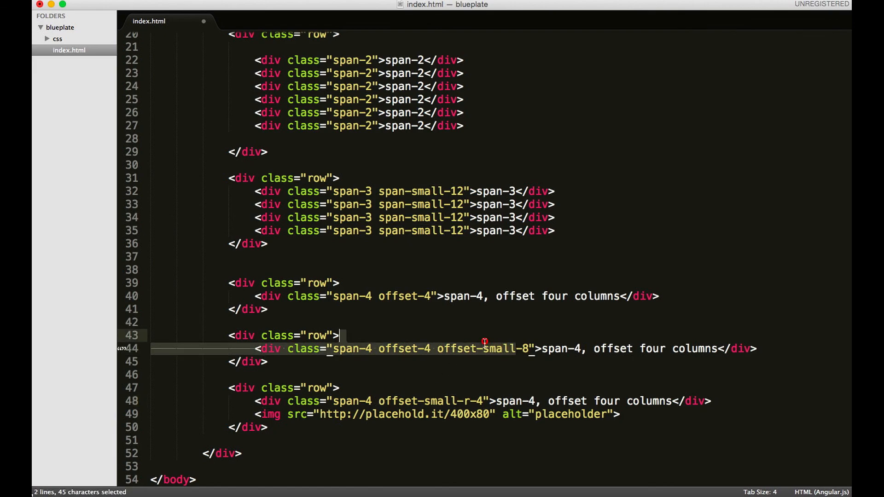
pyautogui.scroll(5, 486, 342)
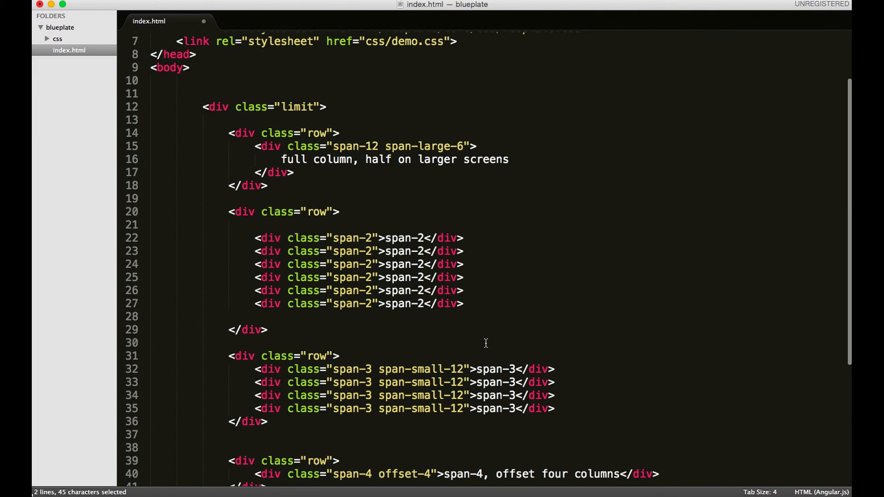
pyautogui.scroll(-5, 485, 343)
pyautogui.scroll(4, 486, 343)
pyautogui.scroll(-5, 486, 344)
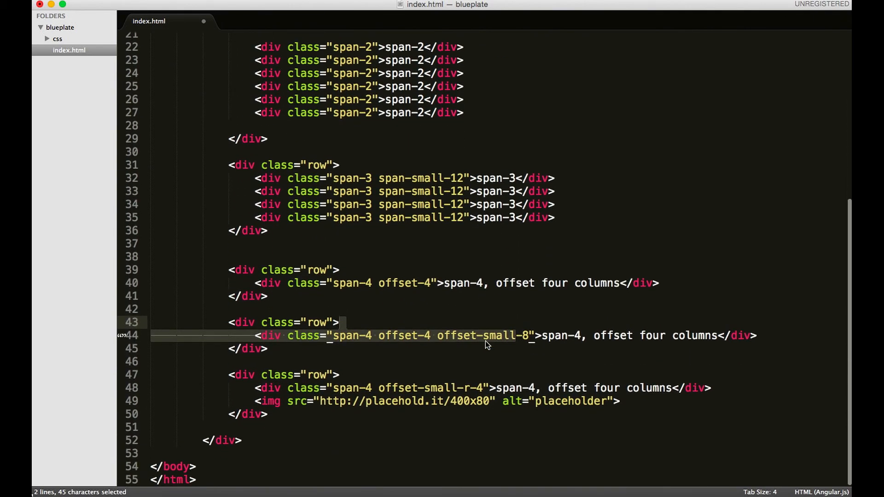
pyautogui.click(492, 388)
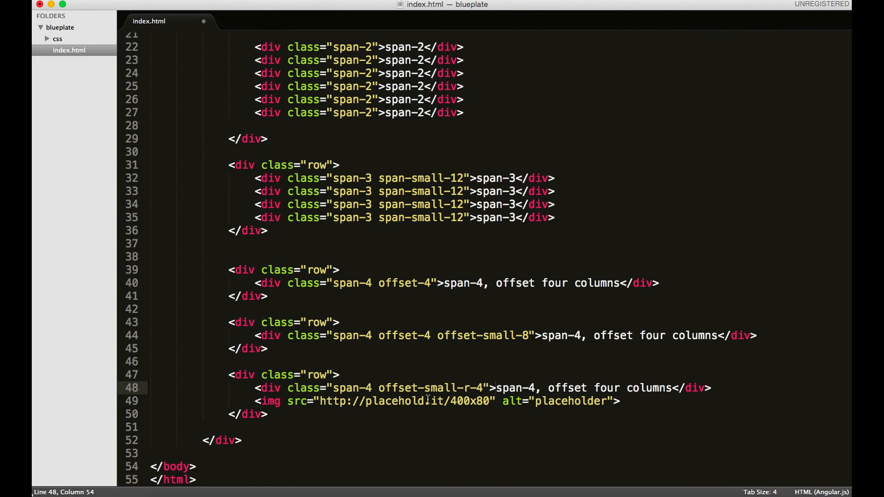
pyautogui.press('super+s')
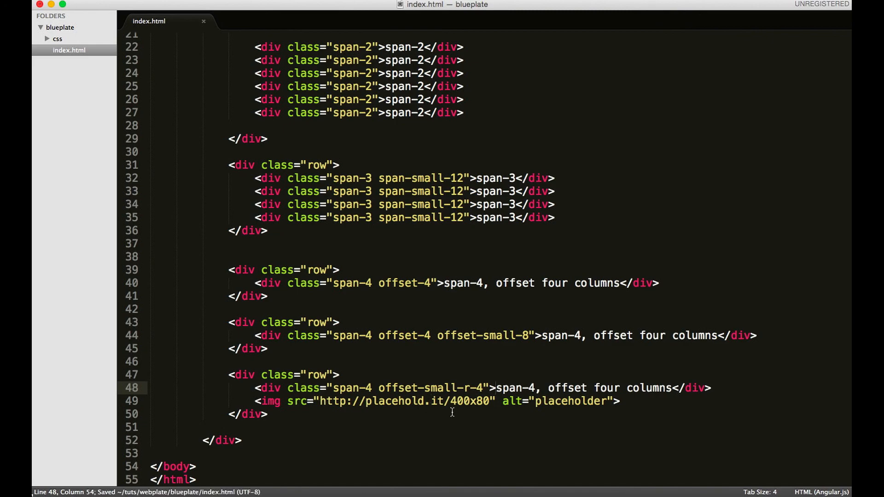
# Reload the demo, narrow Chrome to small-screen width and close DevTools to preview the offset rows
pyautogui.press('super+Tab')
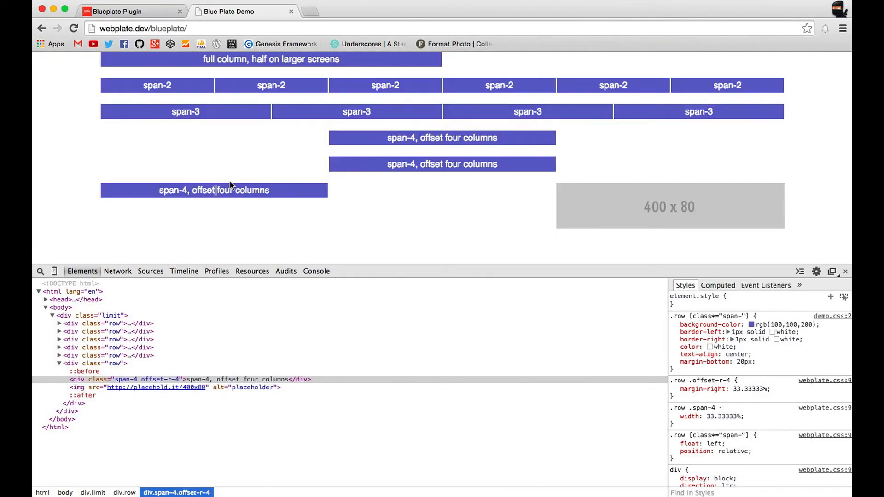
pyautogui.click(78, 30)
pyautogui.write('-small')
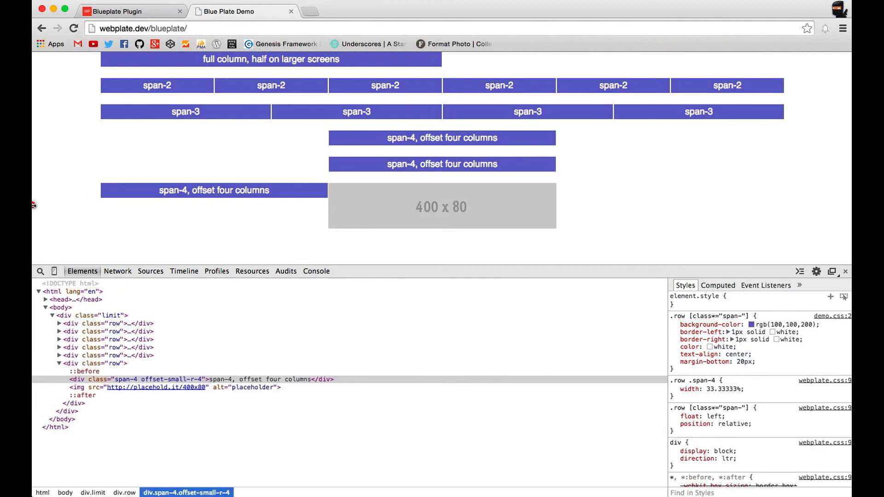
pyautogui.moveTo(33, 205); pyautogui.dragTo(625, 204)
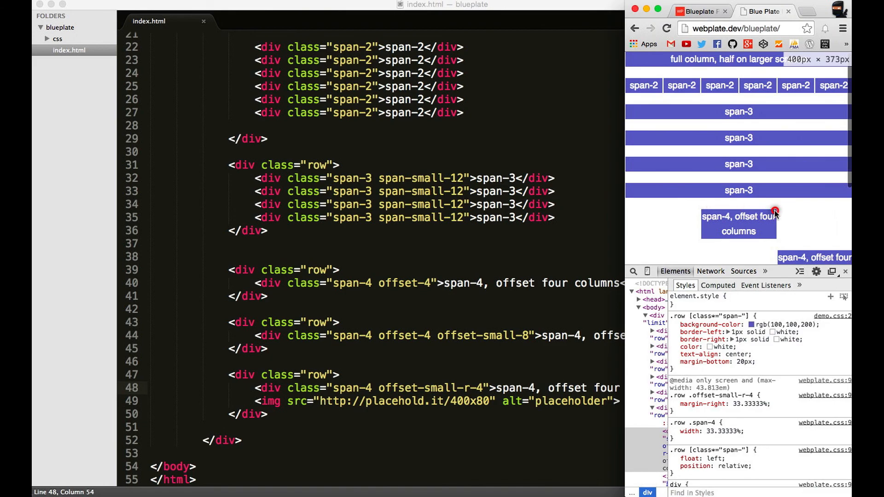
pyautogui.click(845, 272)
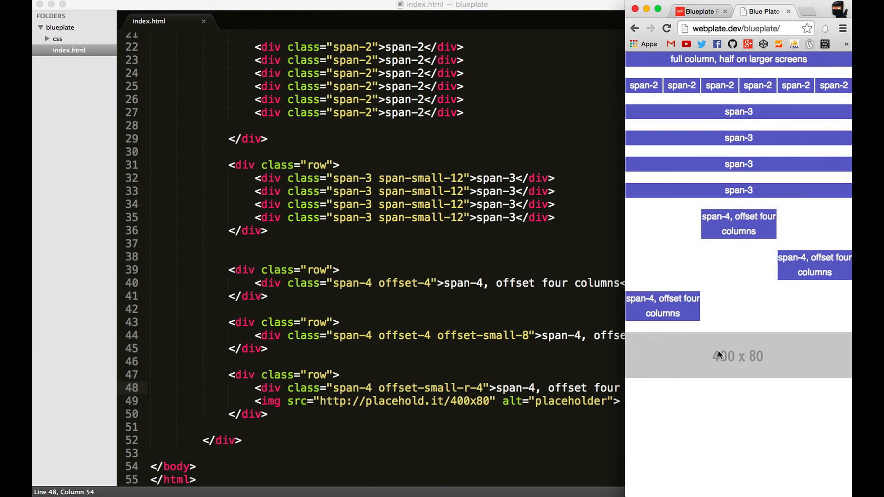
# Shrink the placeholder image src from 400x80 to 40x80 and save index.html
pyautogui.click(485, 370)
pyautogui.click(462, 401)
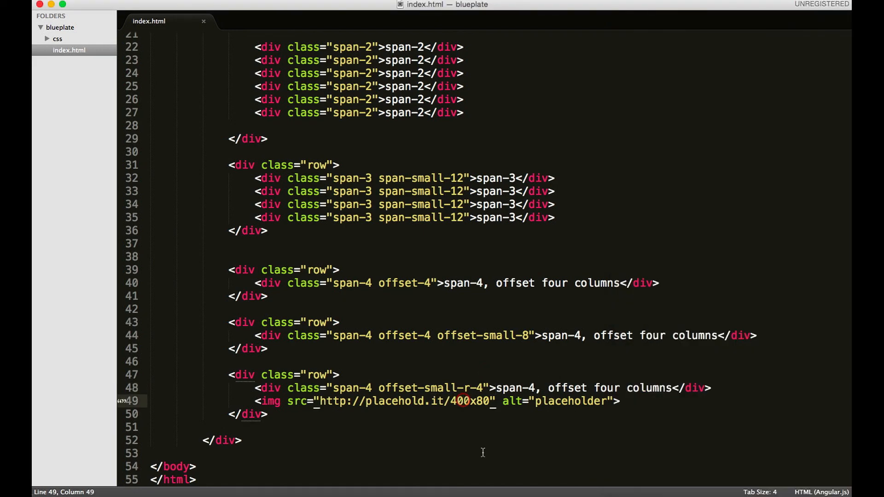
pyautogui.press('BackSpace')
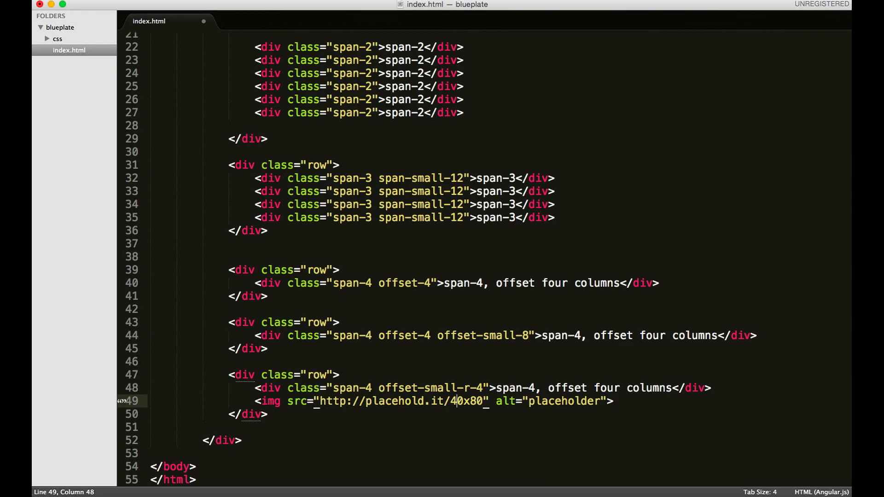
pyautogui.press('super+s')
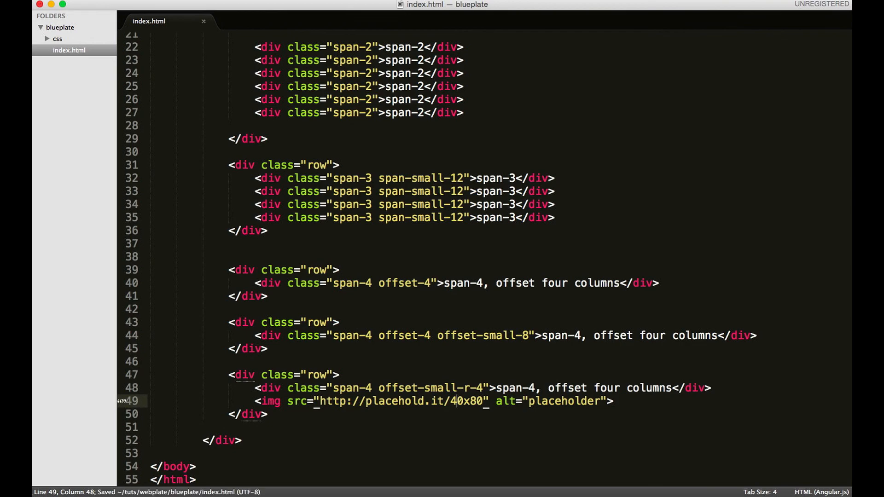
# Reload the narrow Chrome preview to show the 40x80 image beside the offset block
pyautogui.press('super+Tab')
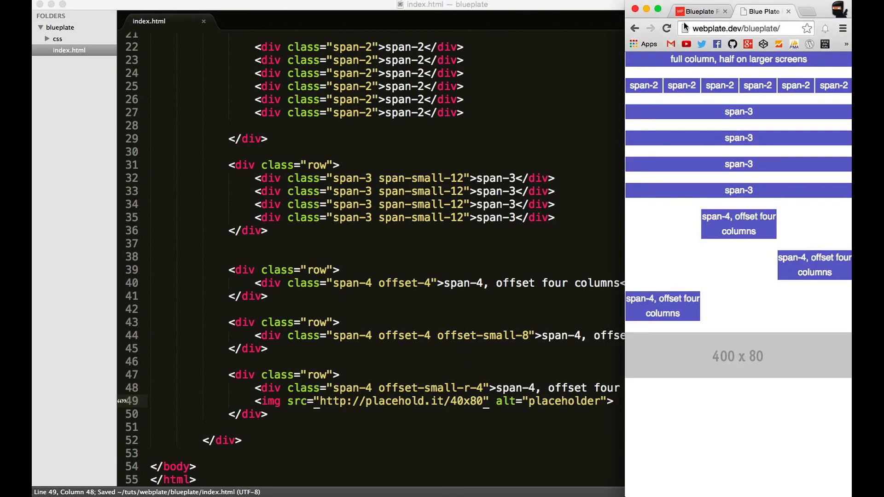
pyautogui.click(667, 28)
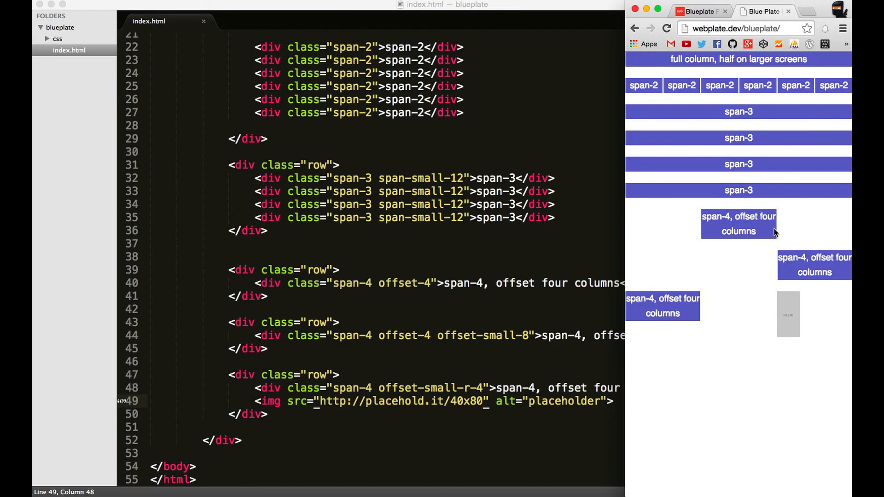
pyautogui.moveTo(707, 218); pyautogui.dragTo(763, 232)
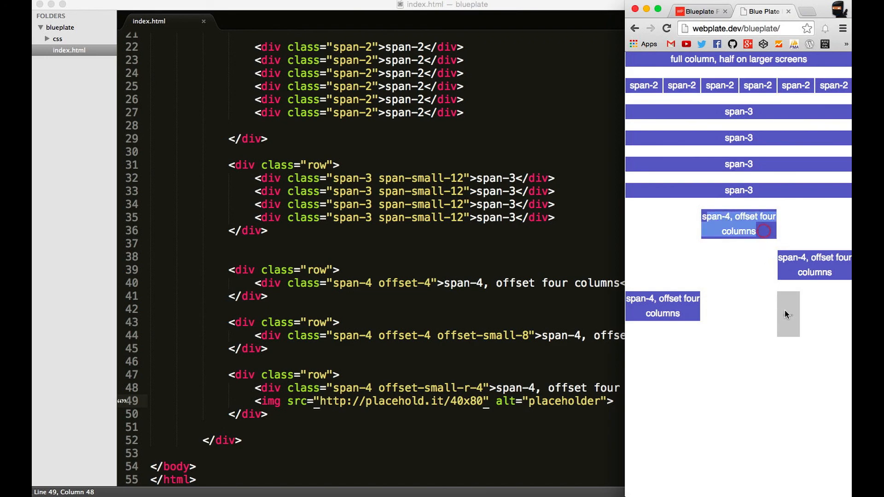
# Append ", eight columns on small" to the offset-small-8 column's label
pyautogui.click(482, 321)
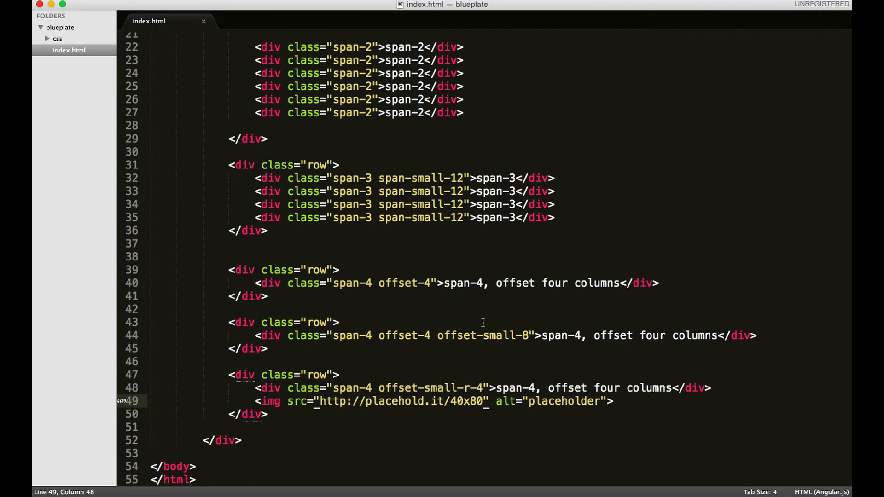
pyautogui.scroll(3, 483, 322)
pyautogui.scroll(-3, 483, 322)
pyautogui.click(719, 337)
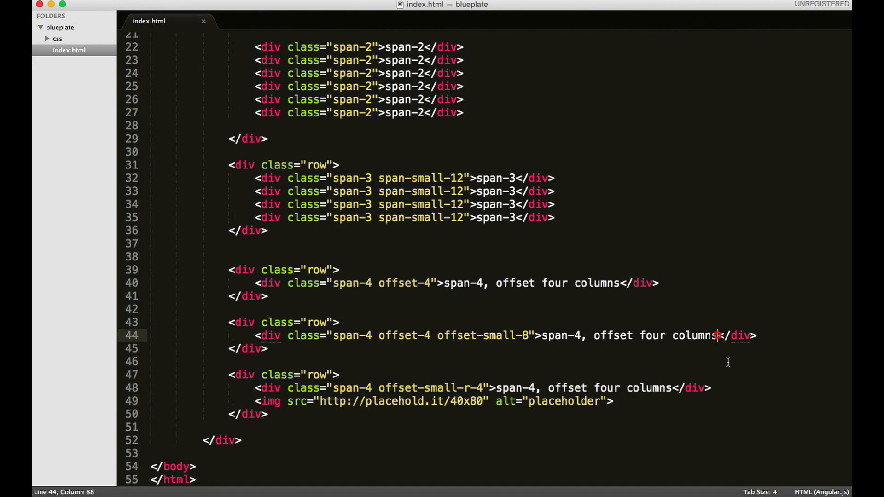
pyautogui.write(',')
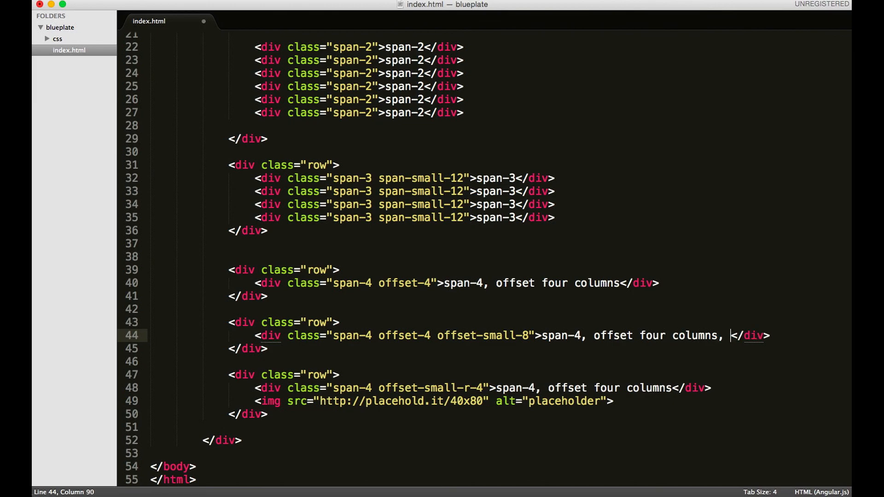
pyautogui.press('BackSpace')
pyautogui.write('eight col')
pyautogui.write('umns on sma')
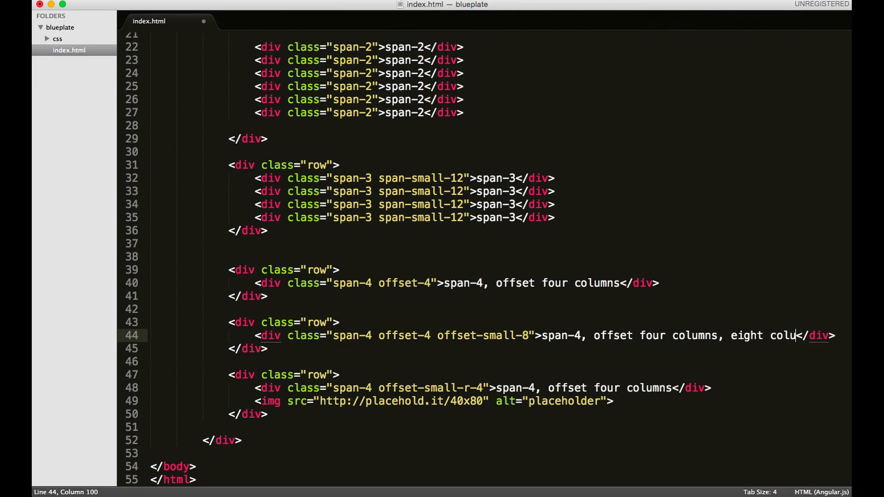
pyautogui.write('ll')
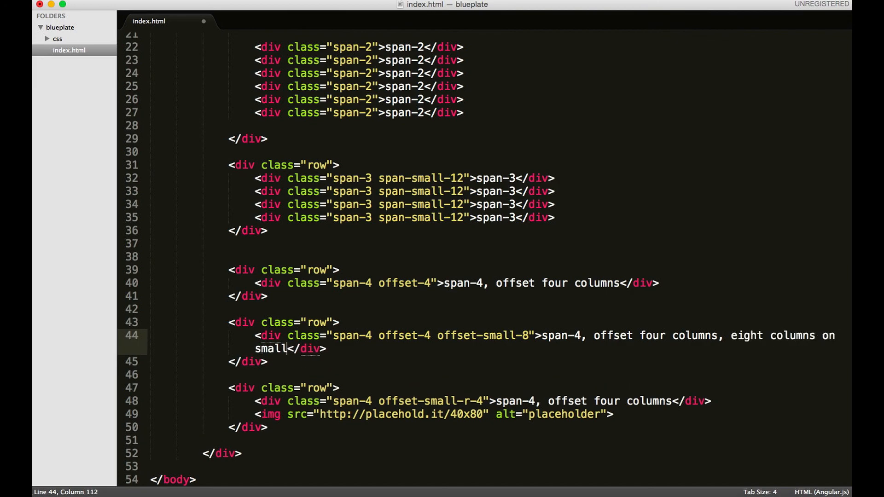
pyautogui.scroll(-1, 665, 387)
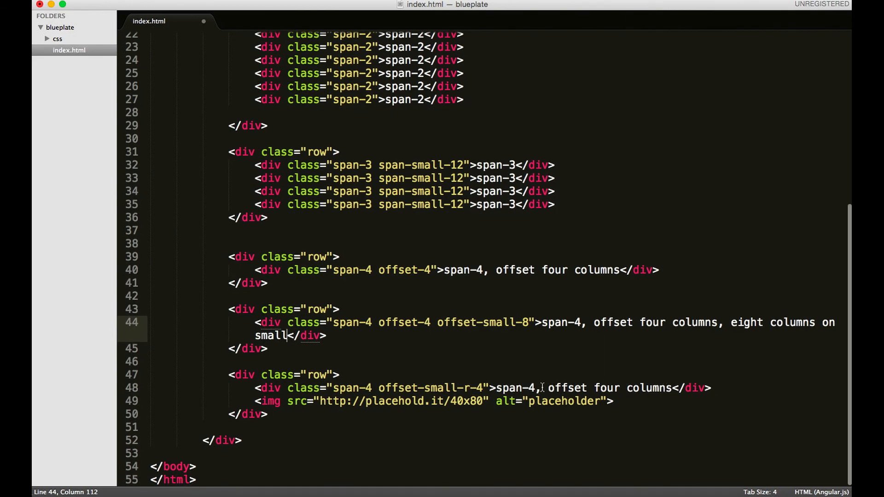
# Reword the offset-small-r-4 label to "span-4, offset elements four columns to the right" and save
pyautogui.click(584, 388)
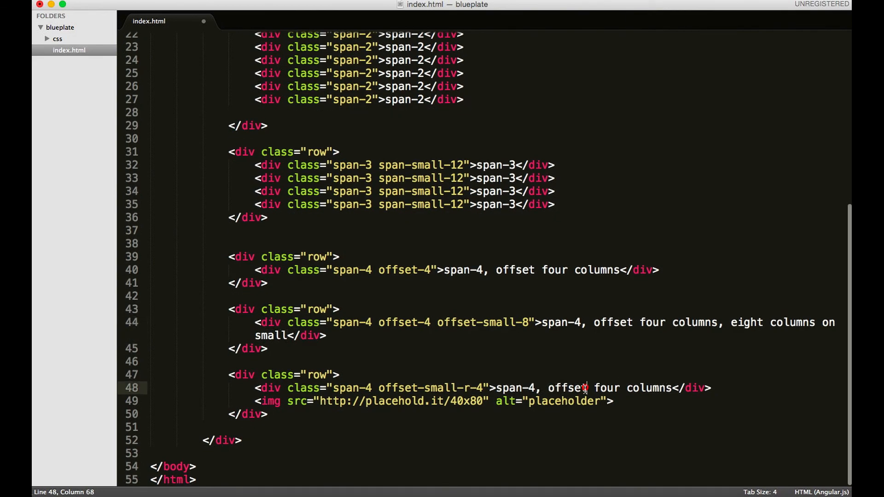
pyautogui.write('elements')
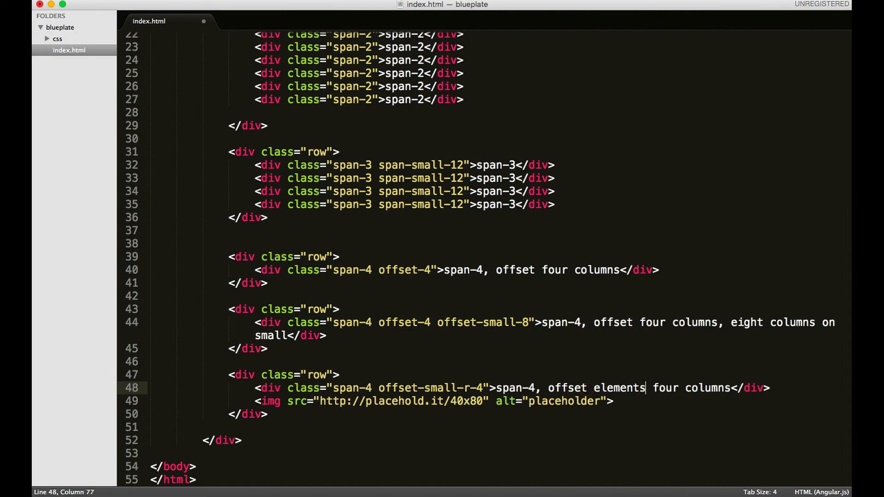
pyautogui.click(730, 388)
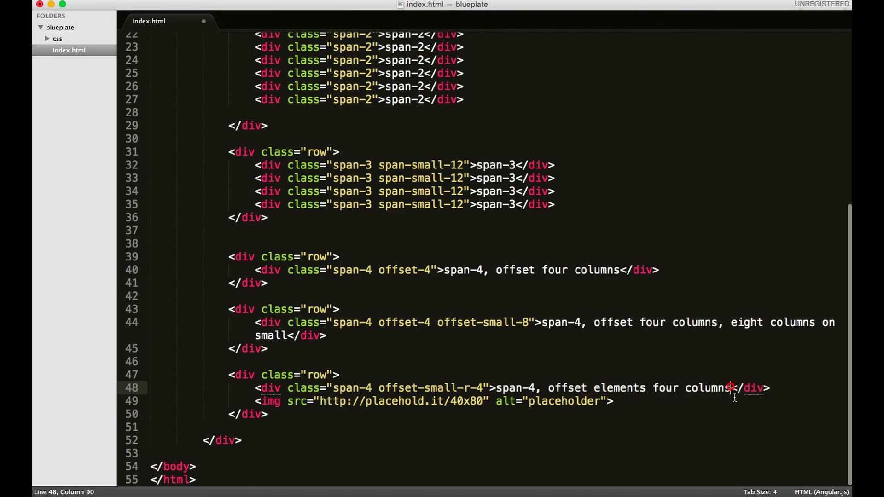
pyautogui.write('to the right')
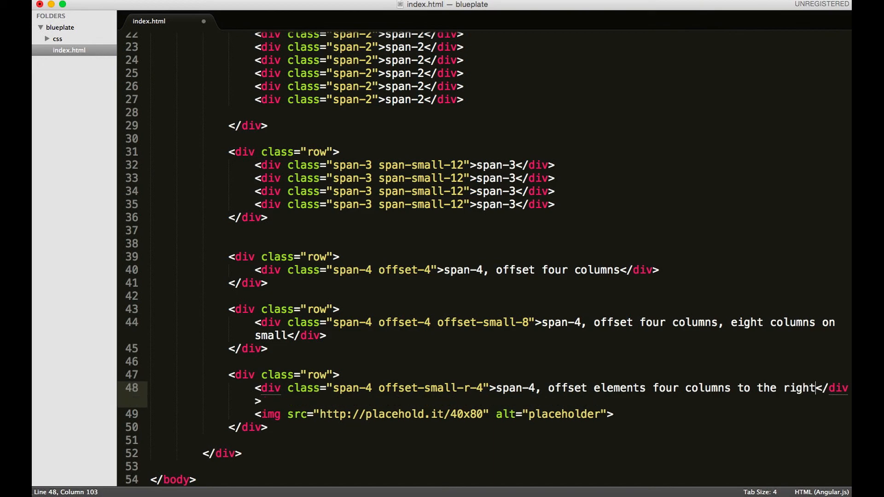
pyautogui.press('super+s')
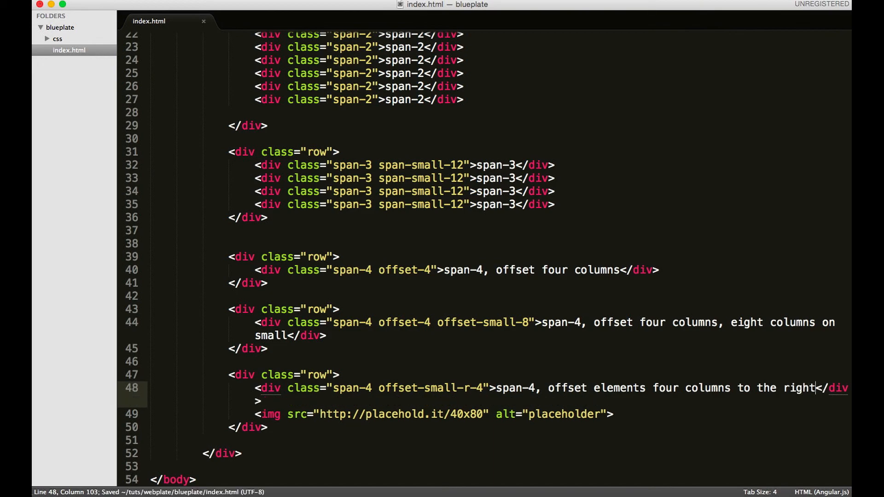